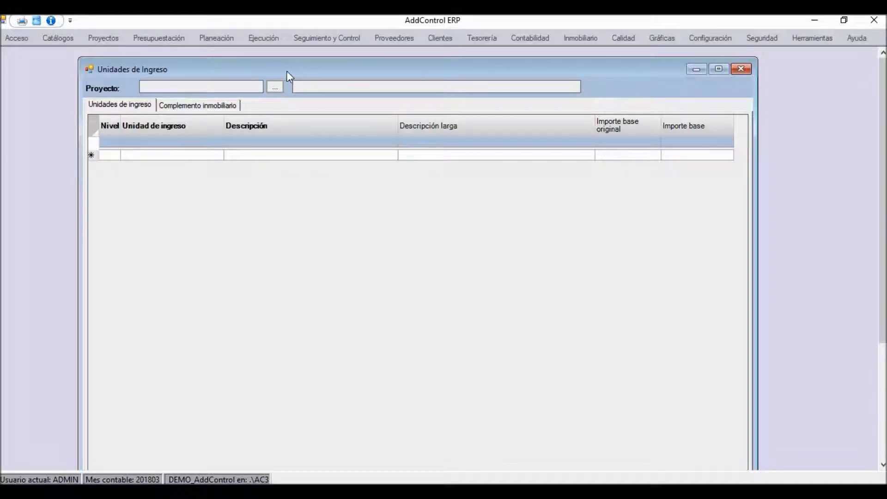
Load project Proy-001 into the income units form and step through its CASA rows
left_click(276, 87)
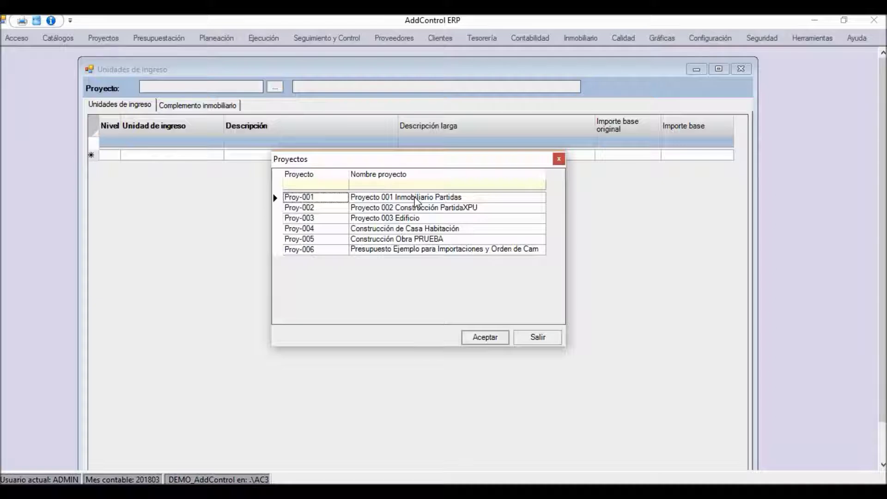
double_click(320, 199)
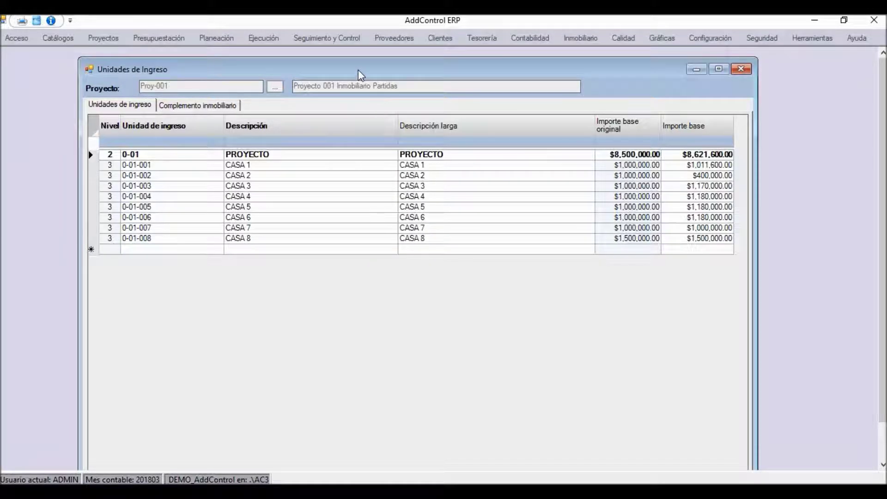
left_click(268, 166)
key("Down")
key("Down")
key("Down")
key("Down")
key("Down")
key("Down")
key("Down")
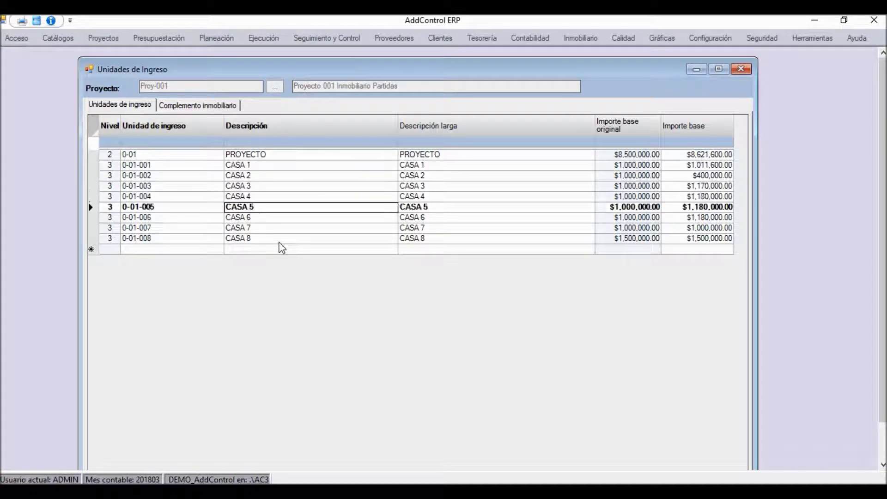
key("Up")
key("Up")
key("Up")
key("Up")
key("Up")
key("Up")
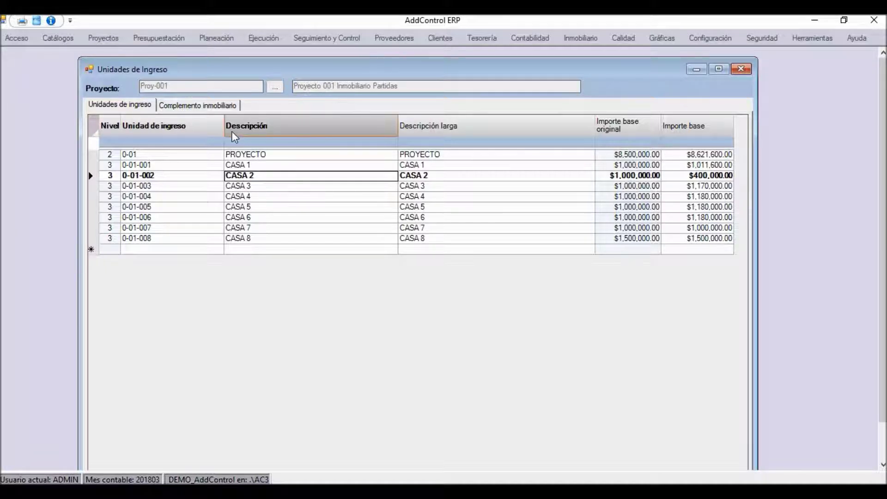
Narrow the Unidad de ingreso column and review the CASA rows' Importe base amounts, including CASA 7
left_click_drag(223, 133, 196, 132)
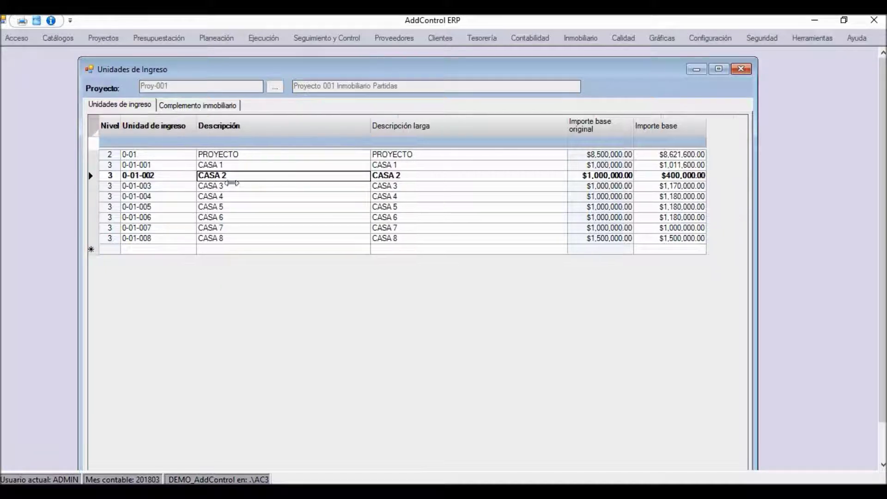
left_click(234, 219)
scroll(277, 272, "down", 2)
scroll(277, 273, "up", 2)
key("Up")
key("Up")
key("Up")
key("Down")
key("Down")
key("Down")
key("Down")
key("Down")
key("Up")
key("Up")
key("Up")
key("Up")
key("Up")
key("Up")
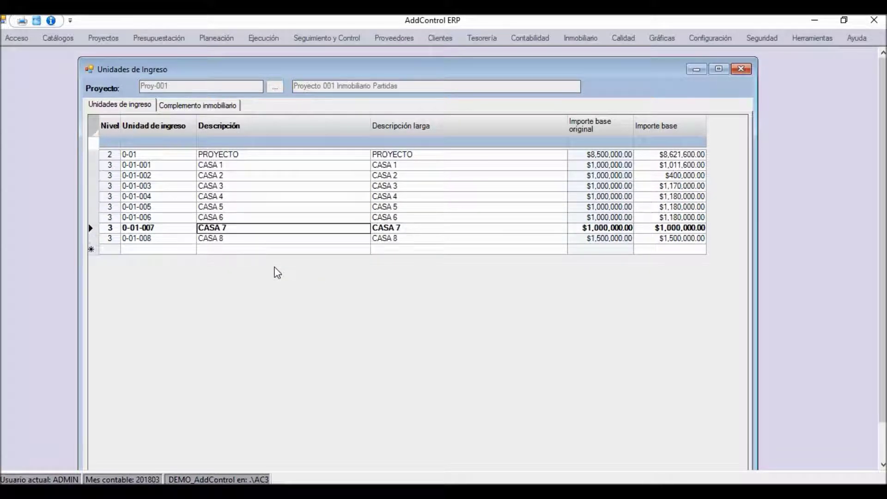
key("Up")
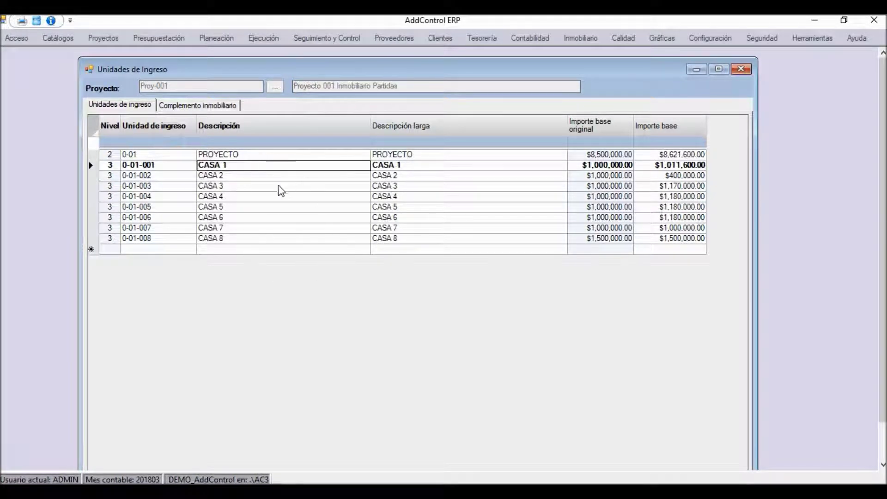
key("Right")
key("Right")
key("Right")
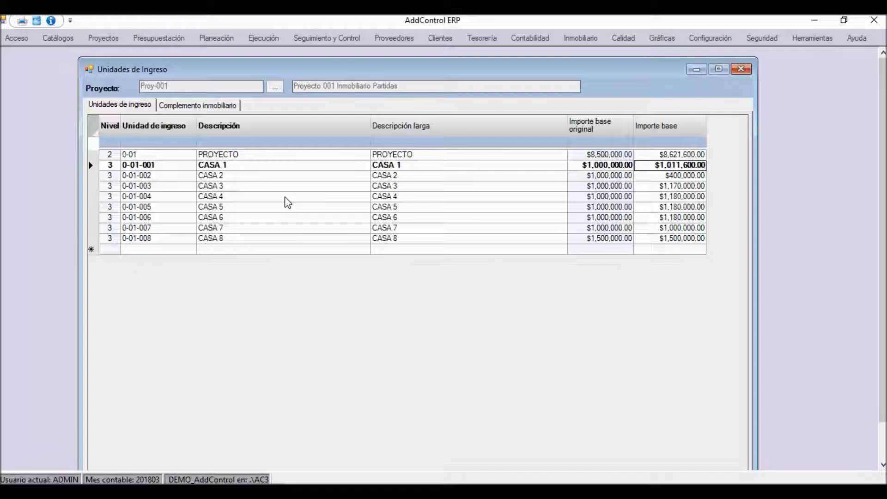
left_click(684, 229)
left_click(670, 250)
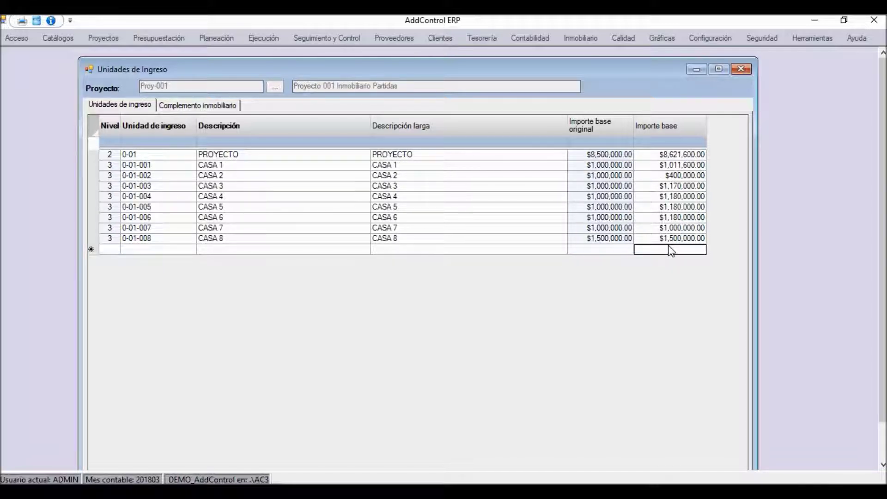
Review units 0-01-003 and 0-01-006 in Complemento inmobiliario, including Observaciones and Contrato asociado
left_click(198, 106)
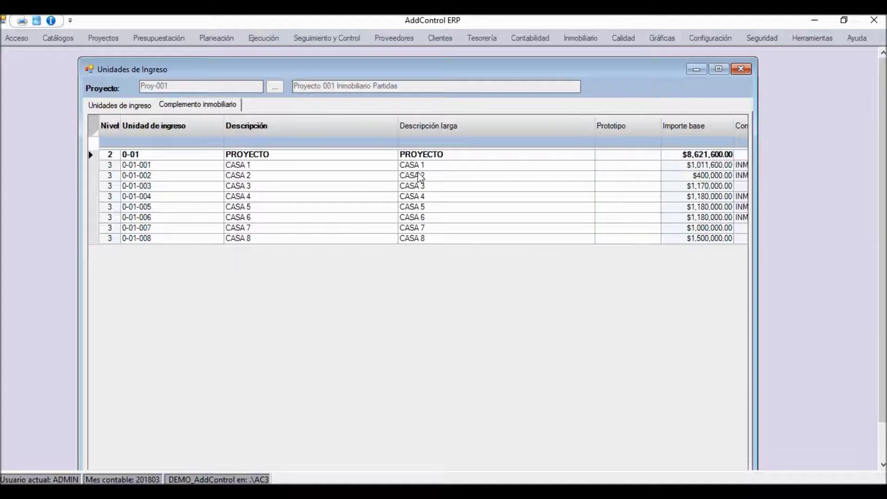
left_click(409, 186)
key("Tab")
key("Tab")
key("Tab")
key("Tab")
key("Tab")
key("Tab")
key("Tab")
key("Tab")
key("Tab")
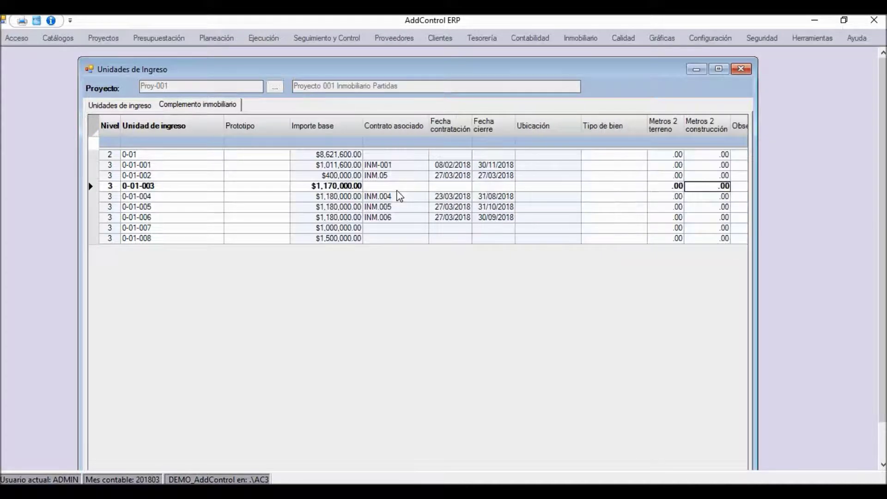
key("Tab")
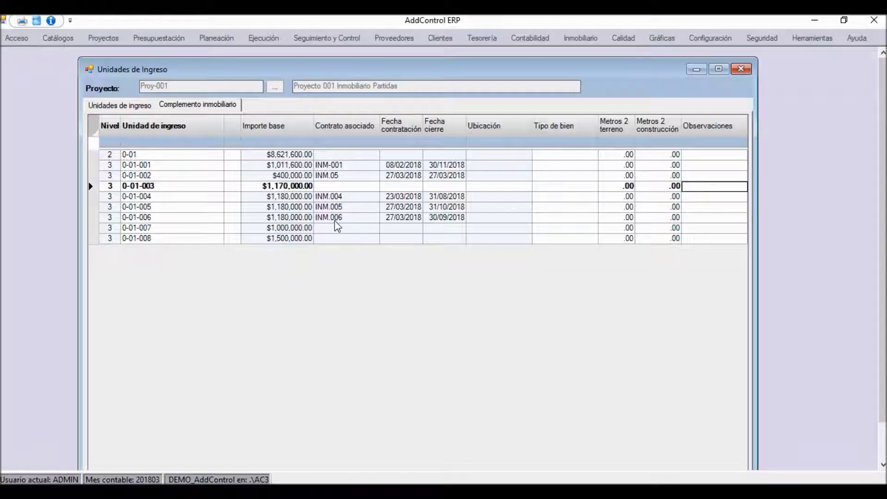
left_click(311, 221)
key("Tab")
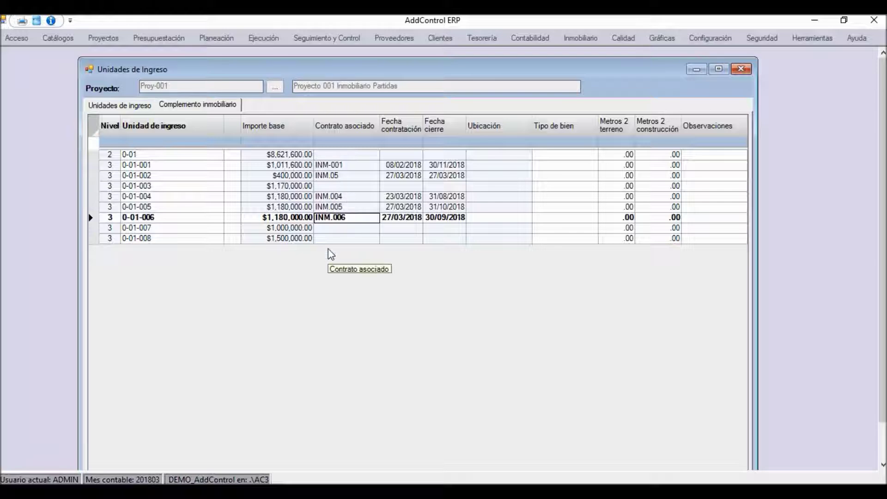
key("Return")
key("Home")
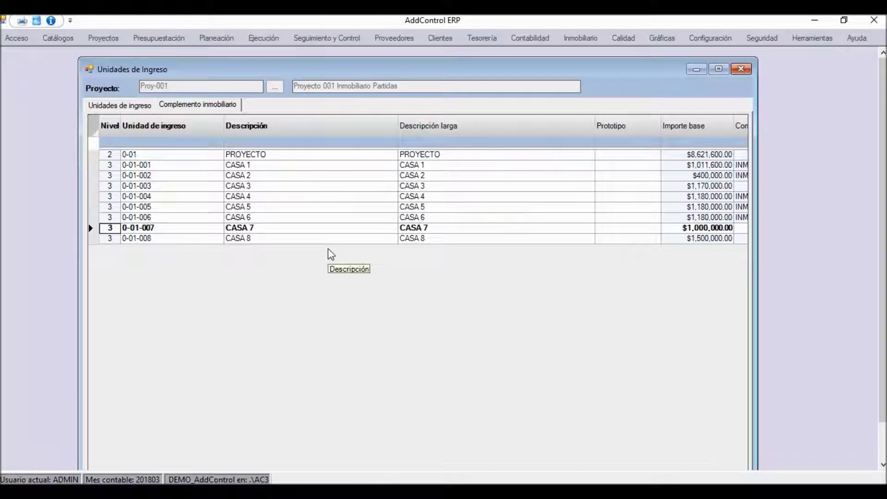
Return to the Unidades de ingreso list, then close the income units form
left_click(137, 105)
left_click(243, 249)
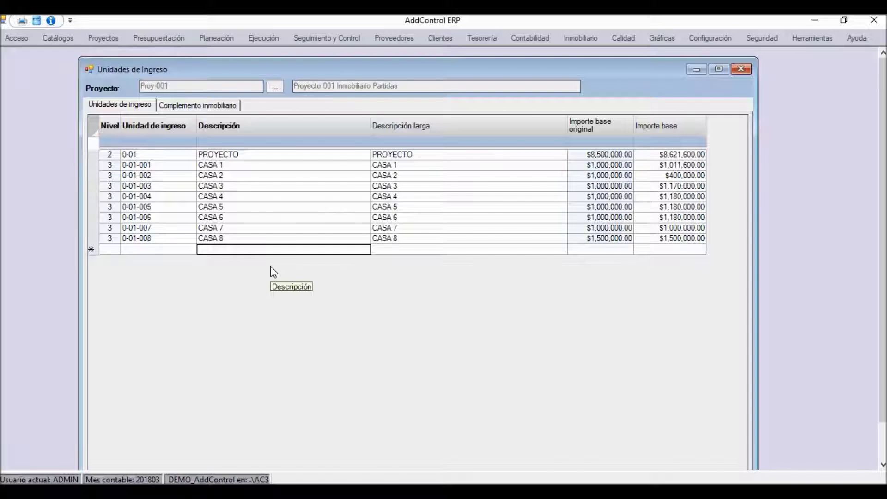
left_click(744, 70)
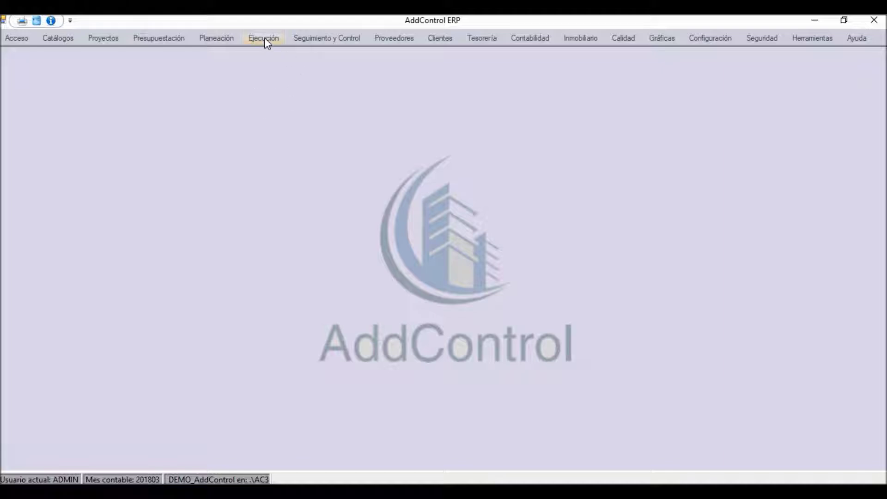
Open Registro del programa de ingreso under Clientes, load Proy-001, and maximize the register
left_click(437, 38)
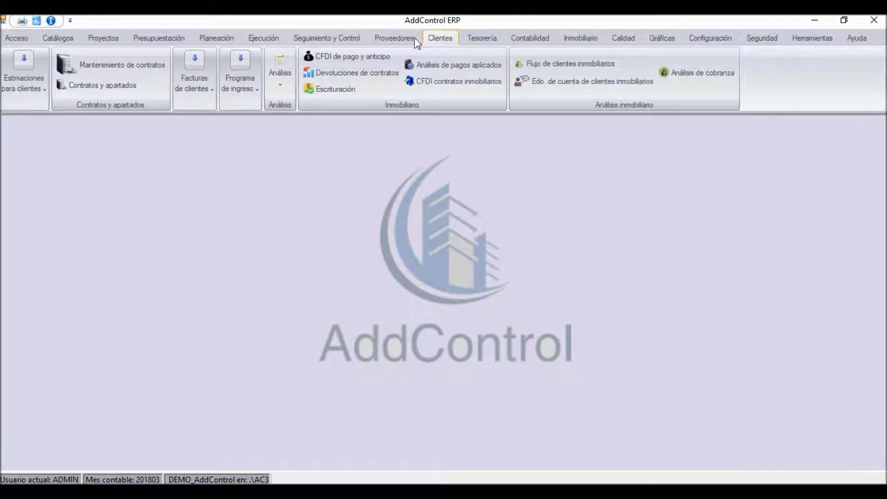
left_click(239, 74)
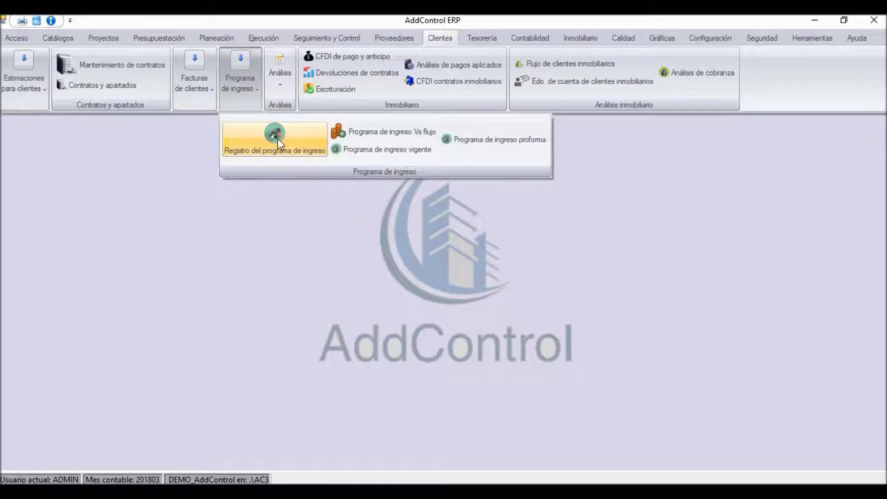
left_click(295, 151)
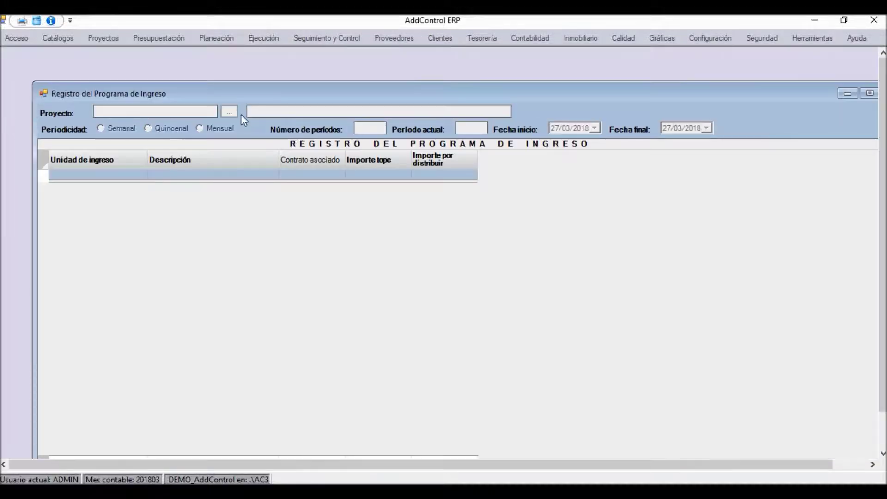
left_click(230, 113)
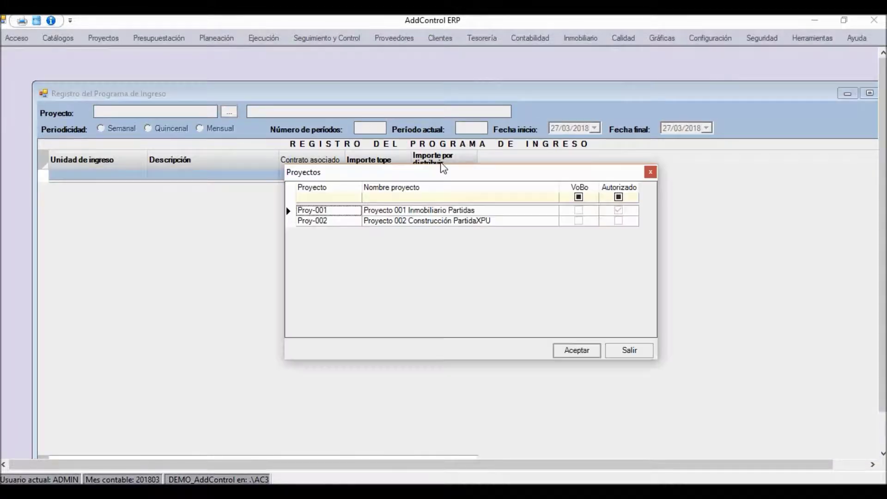
double_click(402, 215)
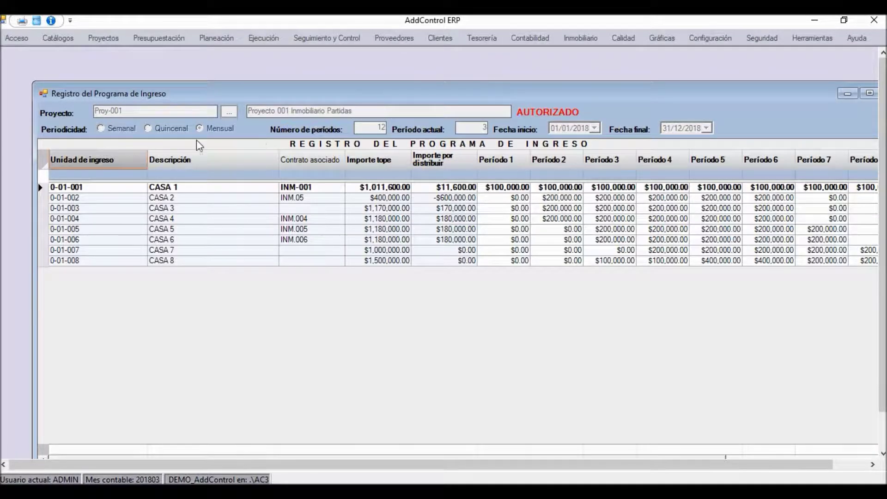
double_click(253, 94)
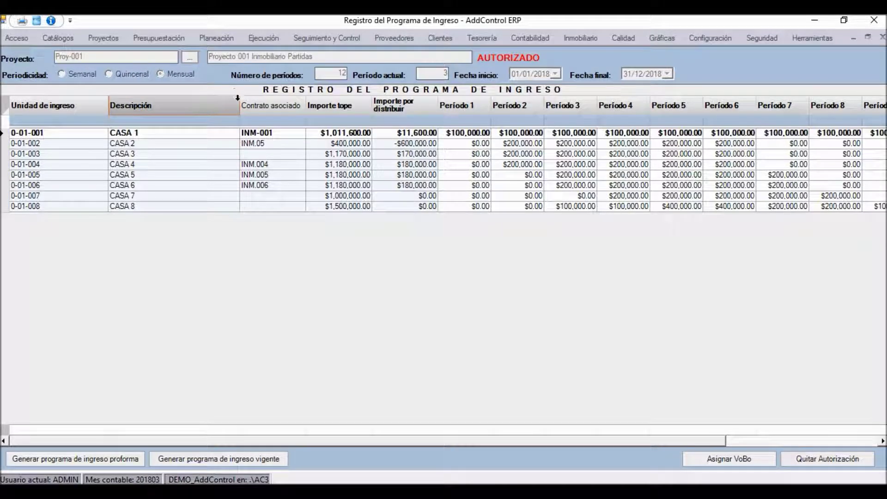
Narrow the Descripción and Unidad de ingreso columns and select CASA 7's Período 1 amount
left_click_drag(240, 99, 193, 104)
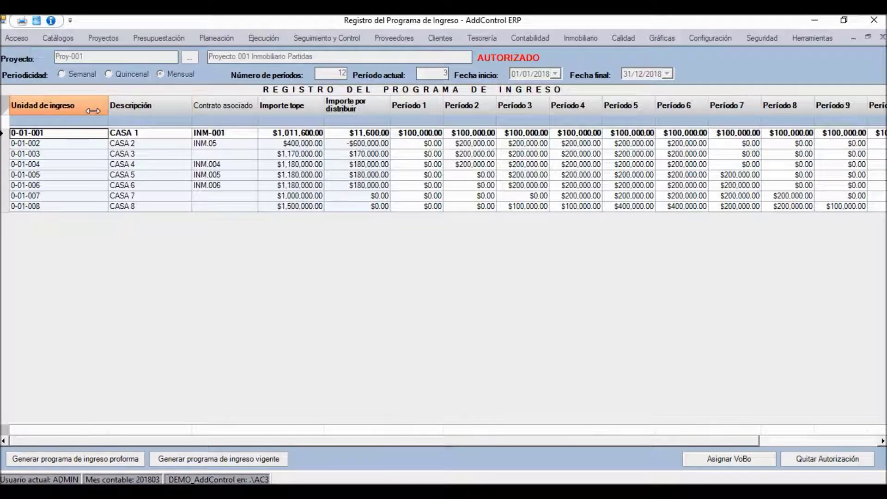
left_click_drag(107, 111, 92, 112)
left_click(115, 143)
key("Down")
key("Down")
key("Down")
key("Down")
key("Down")
key("Down")
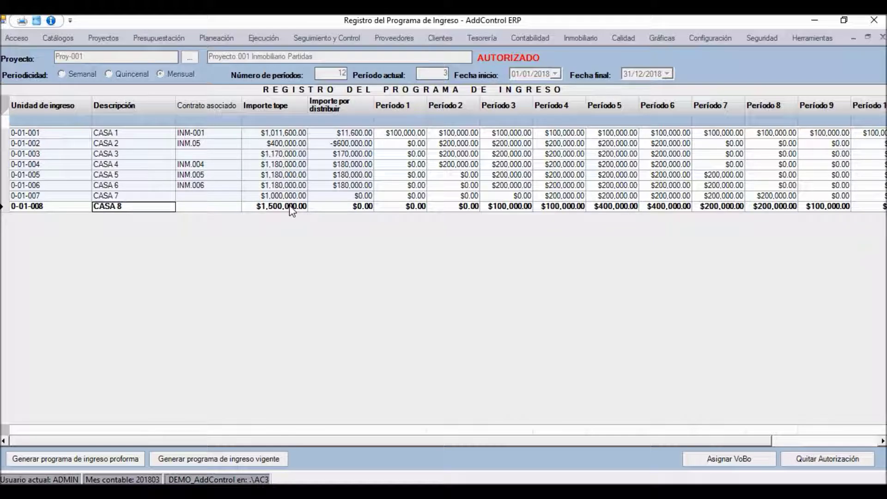
left_click(423, 198)
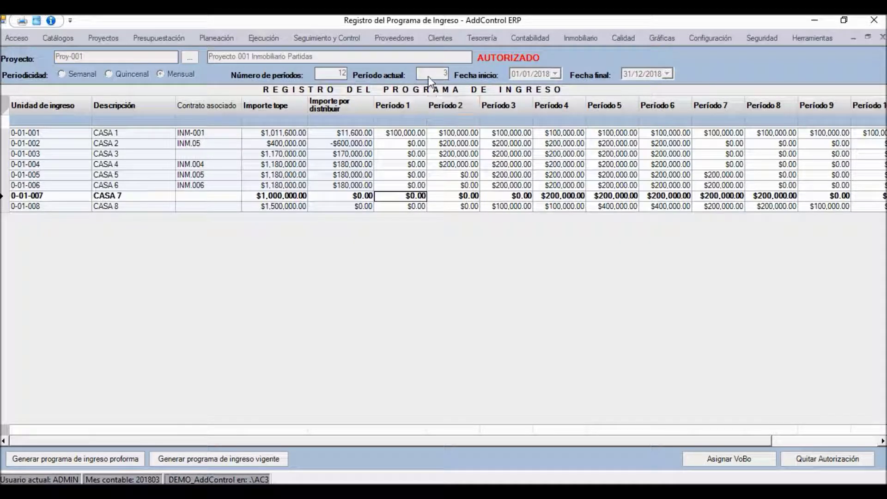
Review CASA 7 and CASA 8 amounts through Período 12, then close the register
left_click(504, 207)
left_click(568, 201)
key("Right")
key("Right")
key("Right")
key("Right")
key("Right")
key("Right")
key("Right")
key("Right")
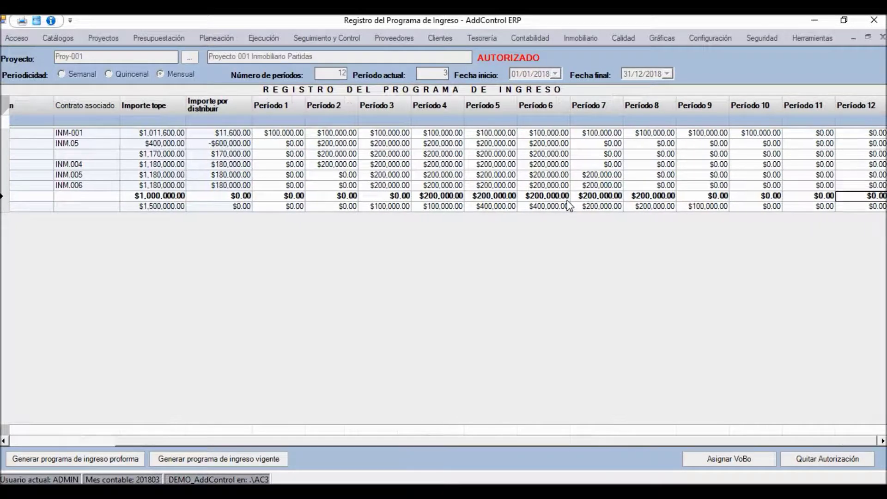
key("Left")
key("Left")
key("Left")
key("Left")
key("Left")
key("Left")
key("Left")
key("Left")
key("Down")
key("Right")
key("Right")
key("Right")
key("Right")
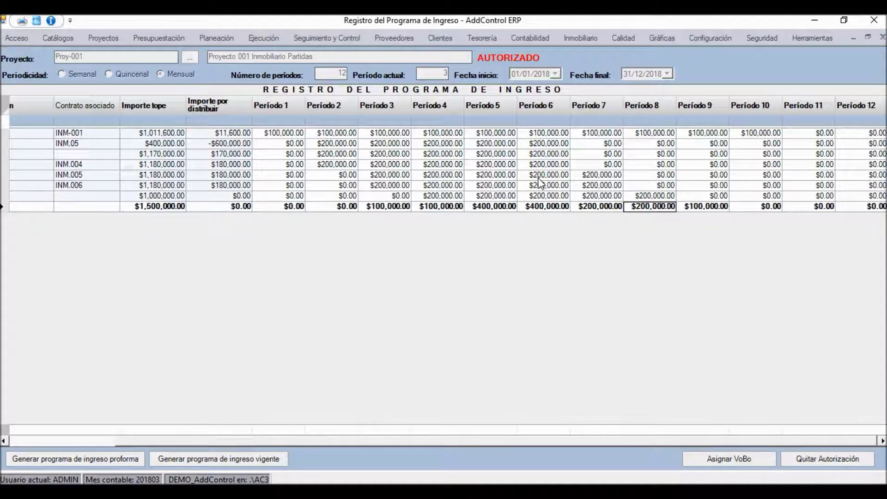
key("Up")
key("Down")
key("Right")
key("Left")
key("Left")
key("Left")
key("Left")
key("Left")
key("Left")
key("Left")
key("Left")
key("Left")
key("Left")
key("Left")
key("Left")
key("Left")
key("Up")
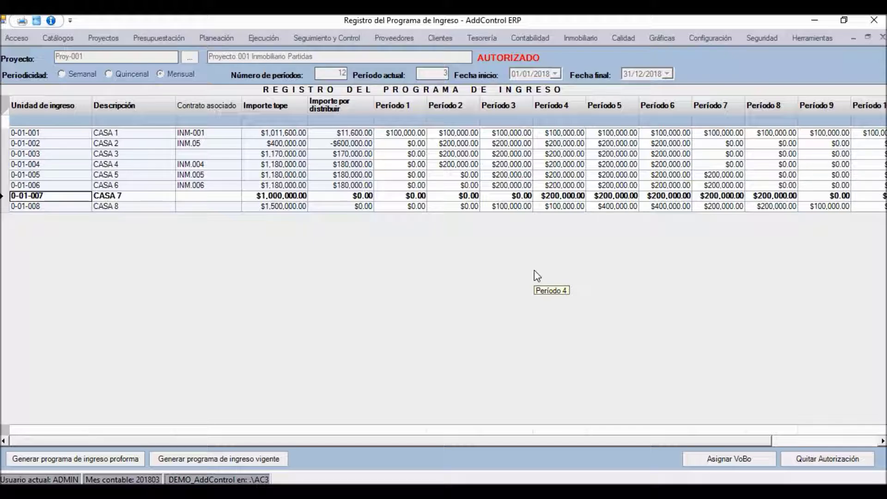
left_click(883, 38)
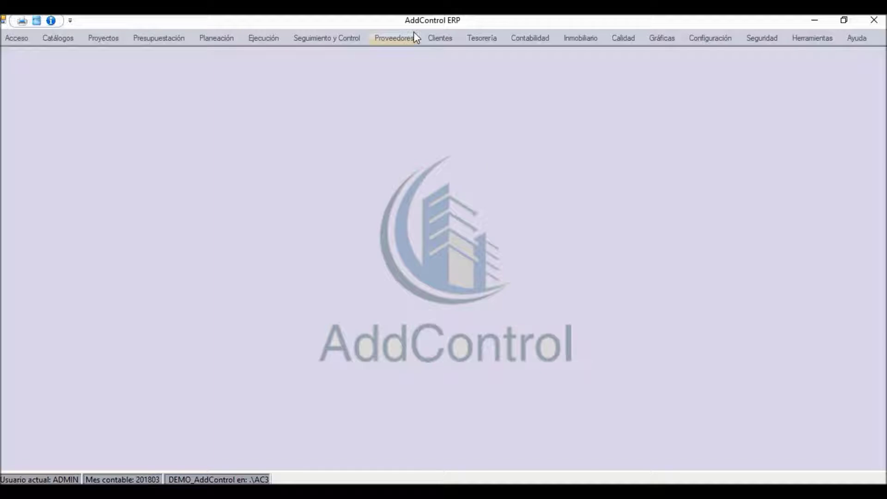
Open a blank Contratos y apartados form from the Clientes menu
left_click(445, 38)
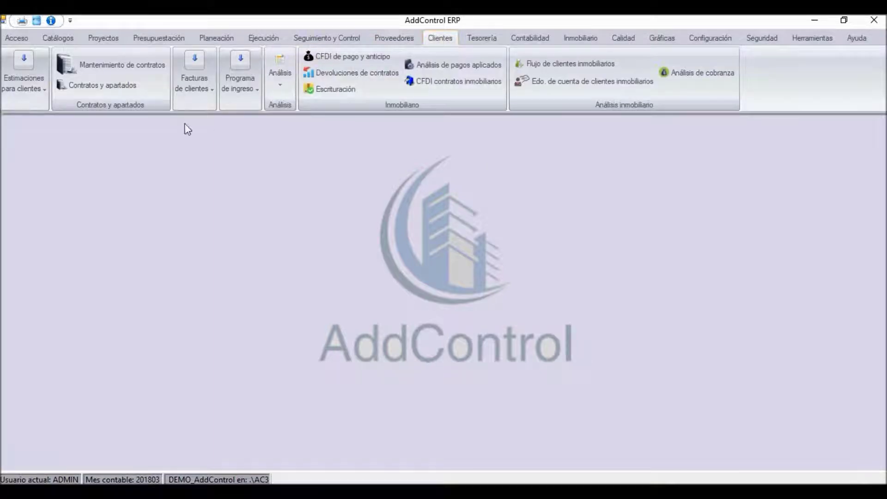
left_click(104, 86)
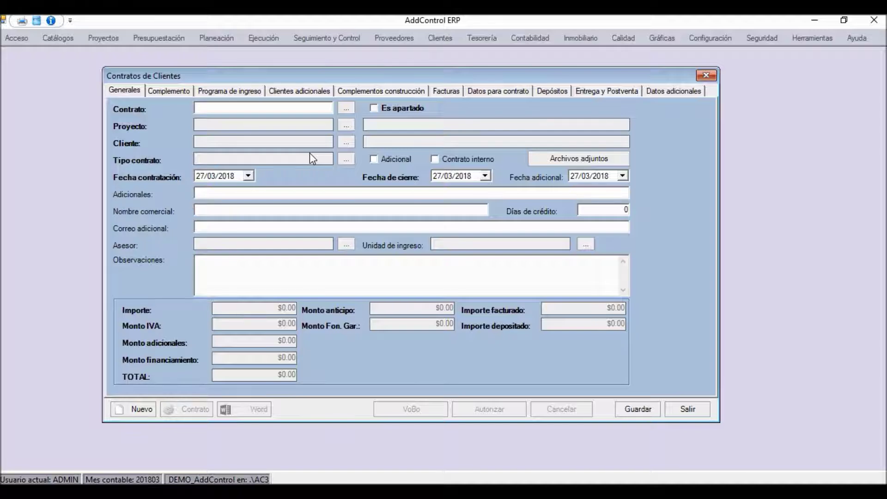
Enter contract number INM.007, choose project Proy-001 Proyecto 001 Inmobiliario Partidas, and list the clients
left_click(209, 110)
type("INM.007")
left_click(347, 125)
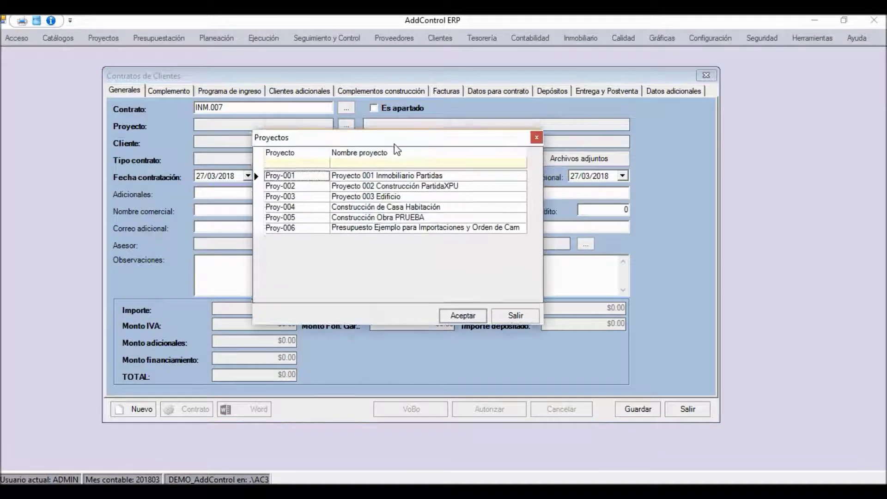
left_click(380, 179)
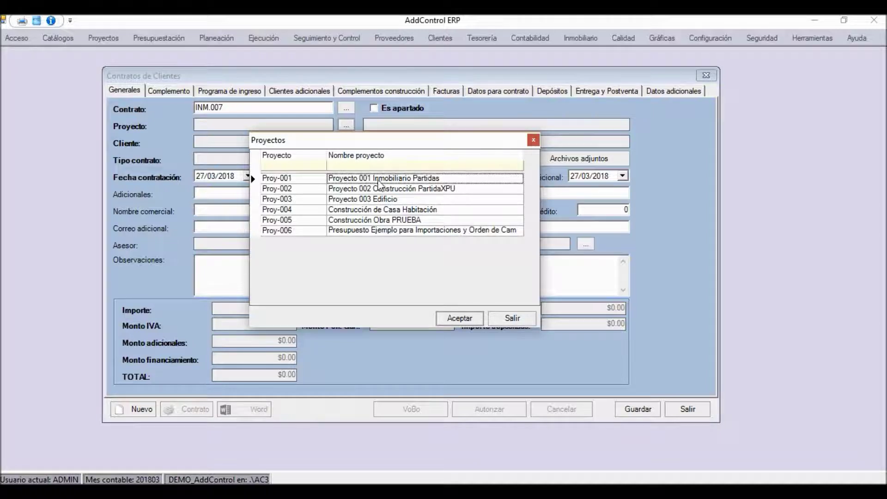
key("Return")
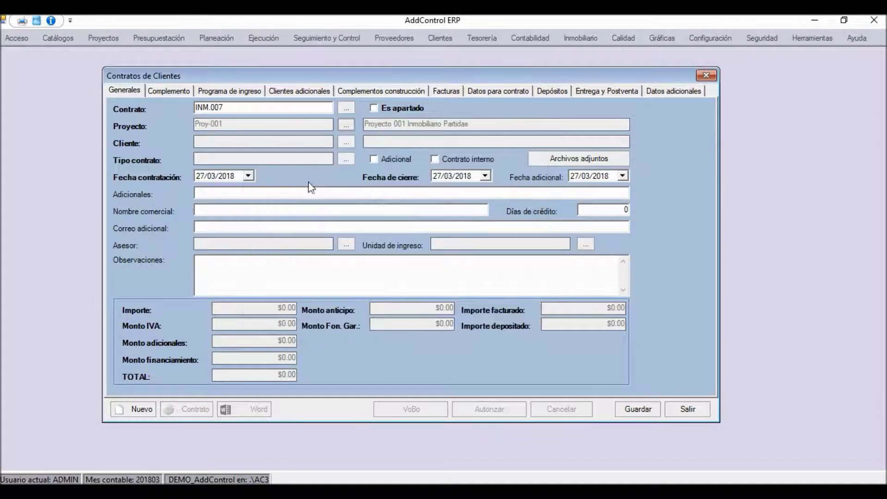
left_click(342, 145)
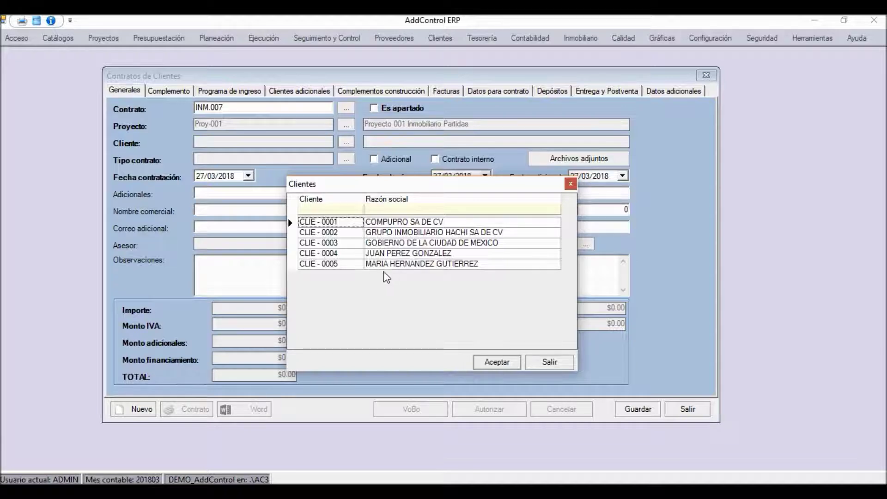
Assign the last client in the list and set the contract type to Venta
left_click(395, 267)
double_click(348, 267)
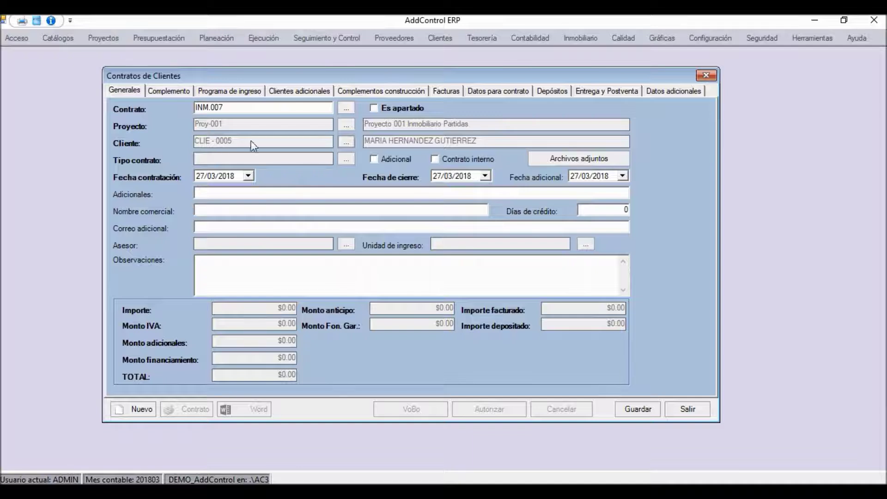
left_click(346, 159)
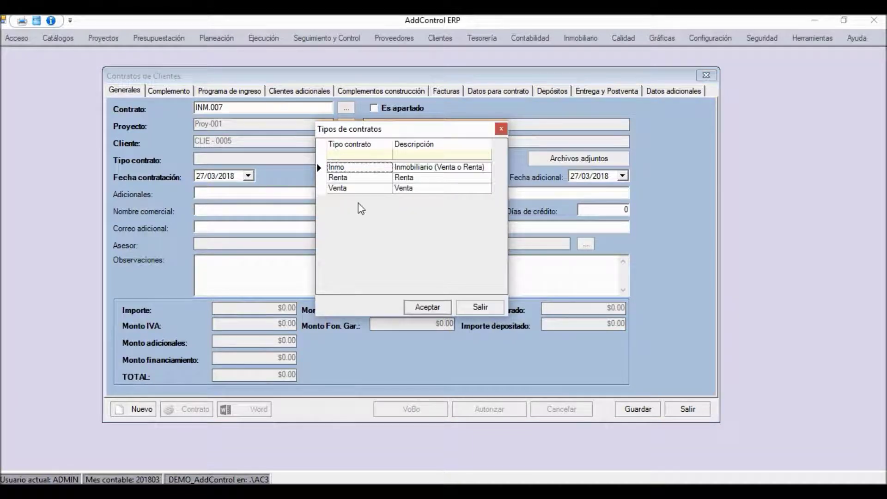
left_click(434, 171)
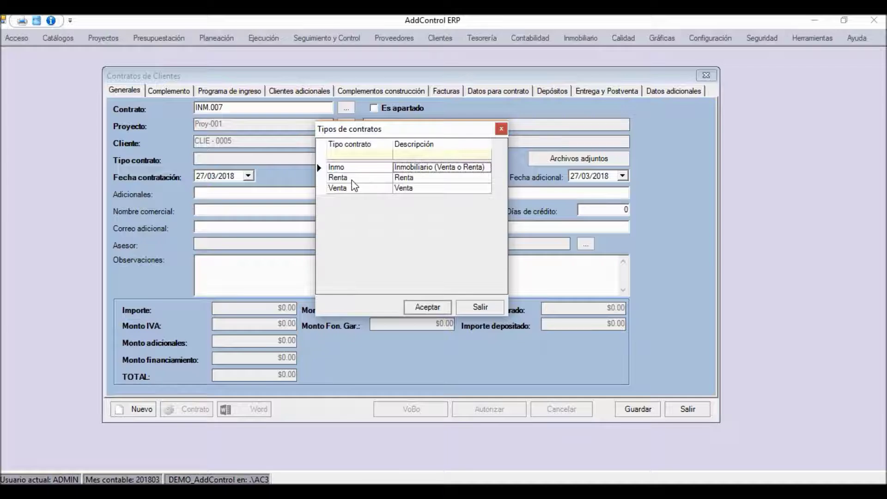
left_click(342, 188)
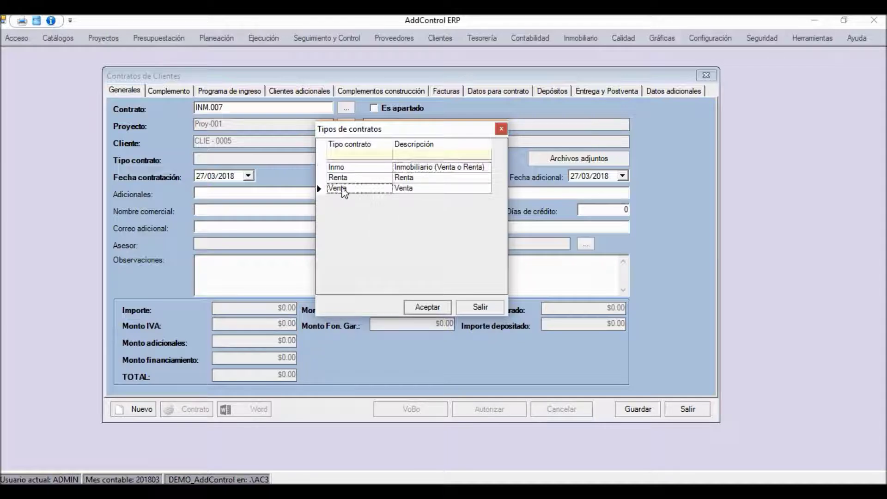
double_click(342, 188)
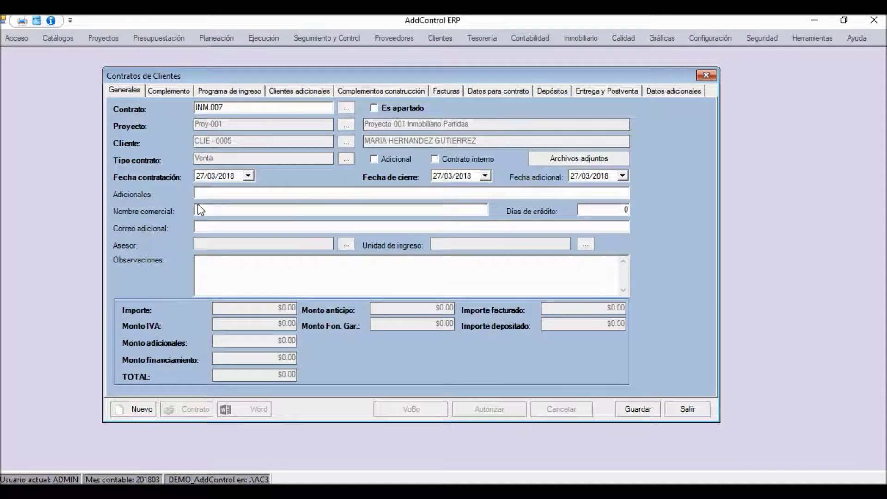
left_click(253, 176)
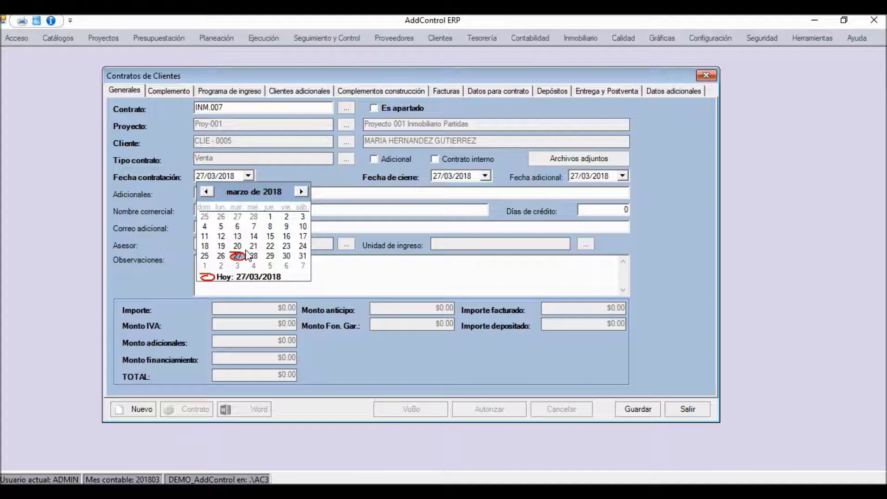
Keep the contract date at 27/03/2018 and set Fecha de cierre to 28/09/2018
left_click(346, 180)
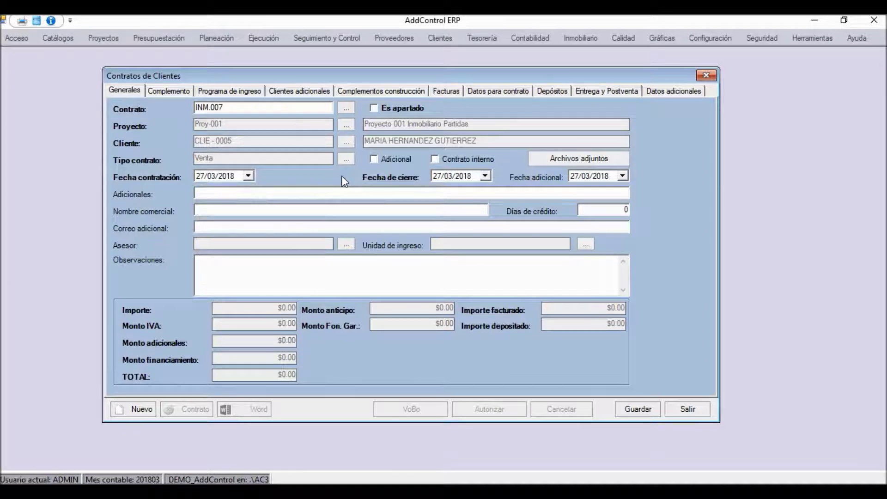
left_click(485, 176)
left_click(538, 192)
left_click(538, 192)
left_click(538, 191)
left_click(538, 192)
left_click(538, 191)
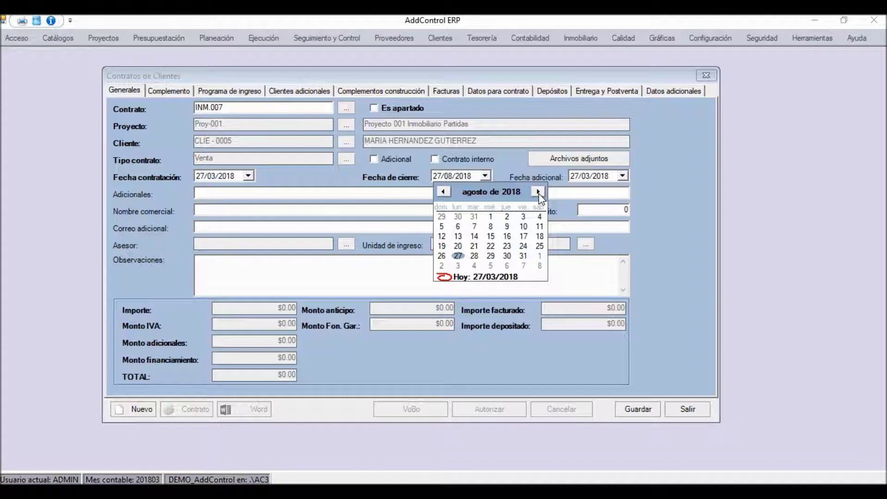
left_click(538, 191)
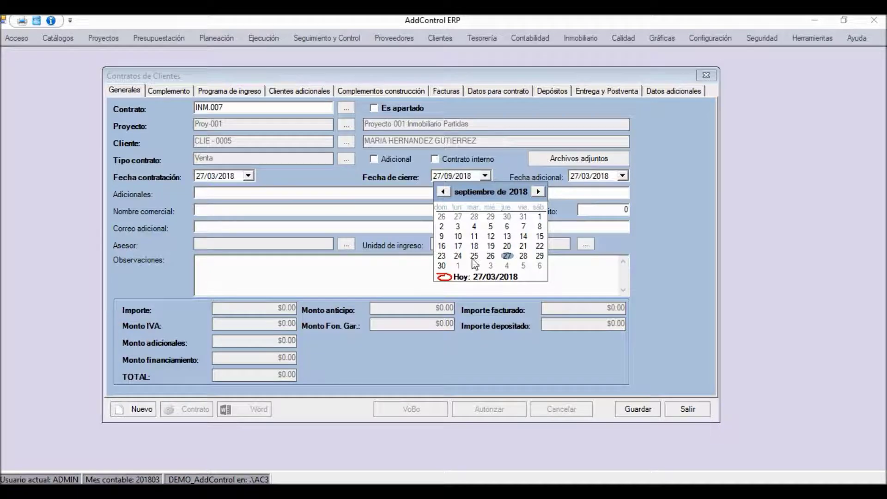
left_click(523, 255)
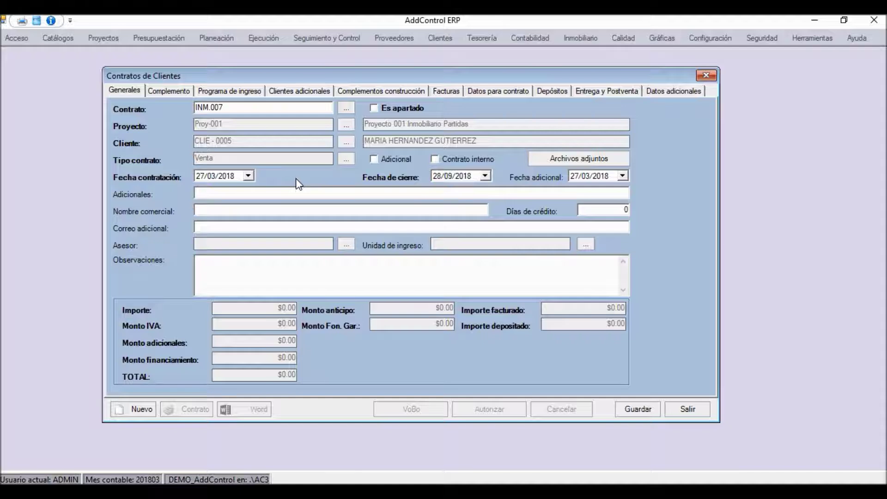
Enter COMENTARIO ADICIONAL under Adicionales and the client's name as Nombre comercial
left_click(216, 194)
type("COMENTARIO ADICIONAL")
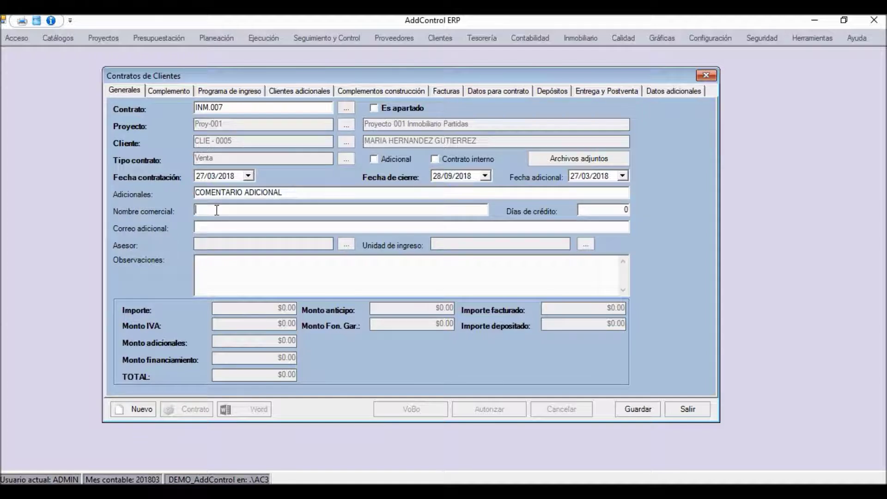
left_click(239, 226)
Pick CASA 7 as the income unit, bringing Importe and TOTAL to $1,000,000.00
left_click(590, 242)
left_click_drag(374, 131, 321, 188)
left_click(245, 237)
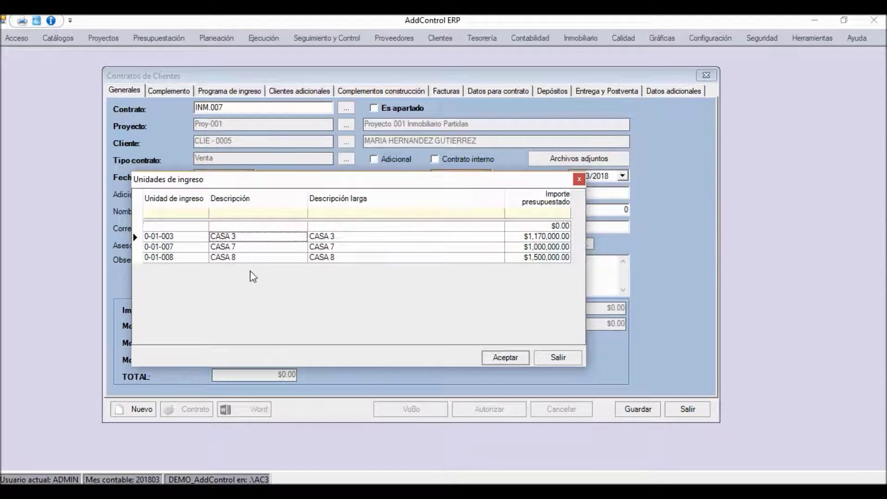
key("Down")
key("Down")
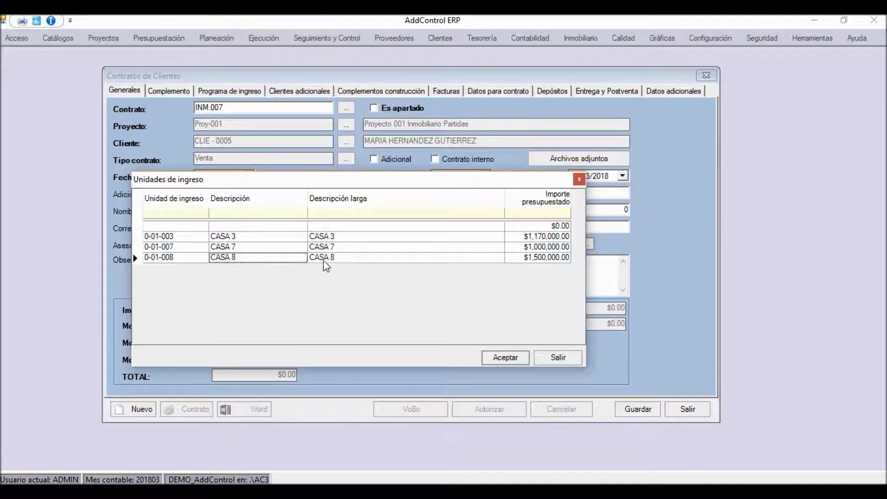
left_click(291, 246)
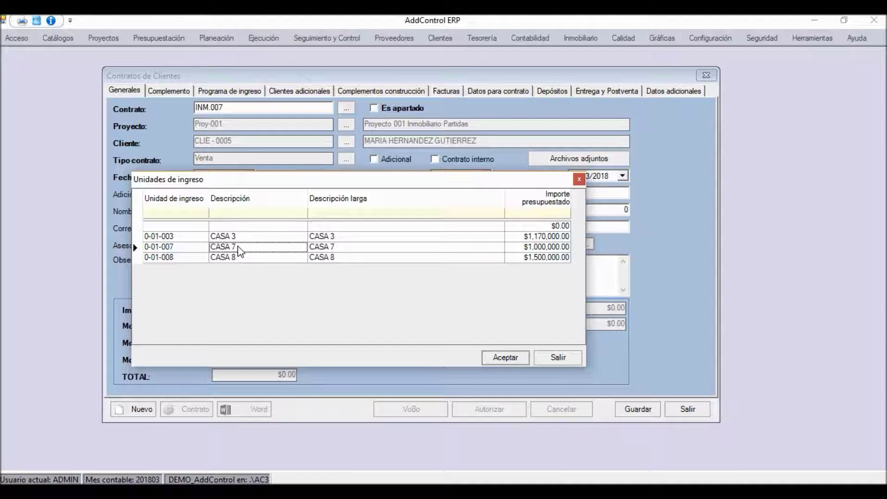
left_click(524, 250)
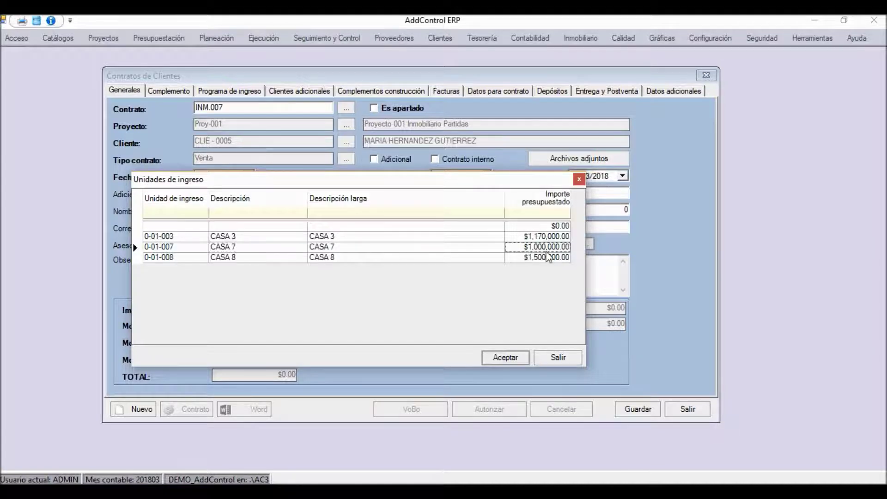
left_click(504, 359)
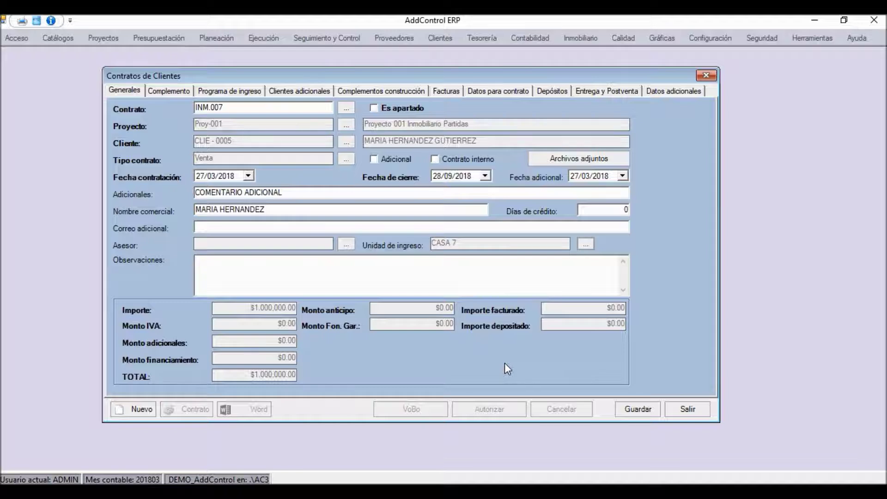
left_click(301, 276)
Enter 'VENTA DE CASA # 007' as the contract observation and show the Complemento details
type("VENTA DE C")
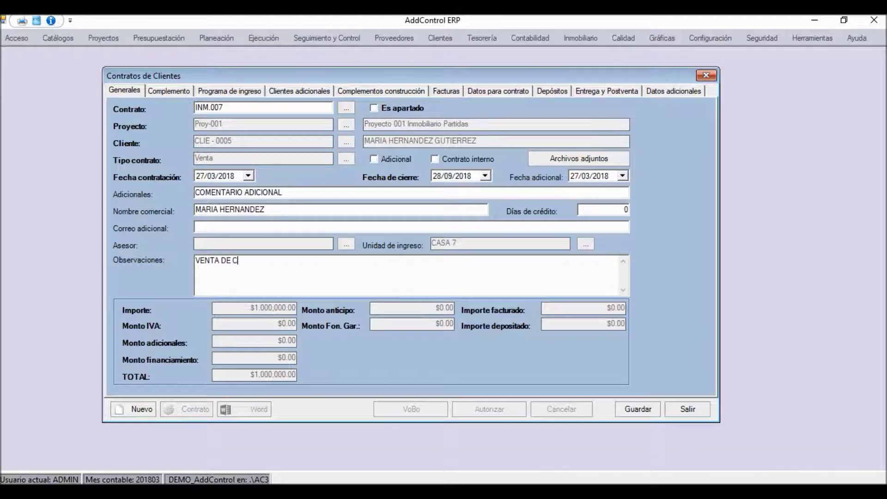
type("ASA # 007")
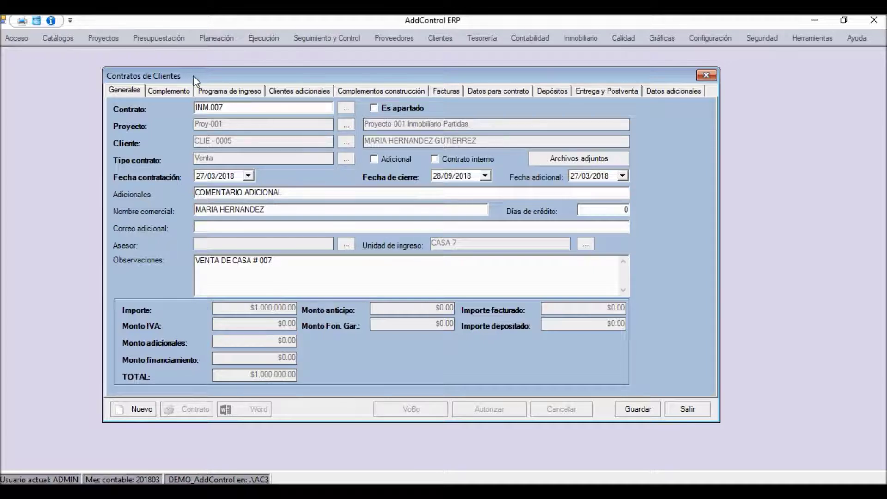
left_click(178, 90)
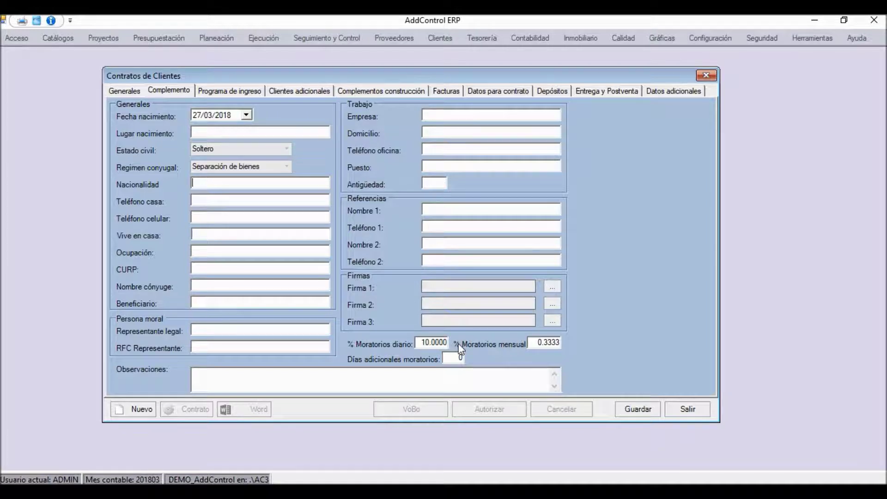
Set Días adicionales moratorios to 5, keeping the 10.0000% daily and 0.3333% monthly late interest
double_click(417, 341)
double_click(535, 343)
double_click(449, 359)
type("5")
key("shift+Tab")
key("Tab")
left_click(532, 344)
Check the income schedule of periods 4–8 at $200,000.00 each and save the contract
left_click(212, 90)
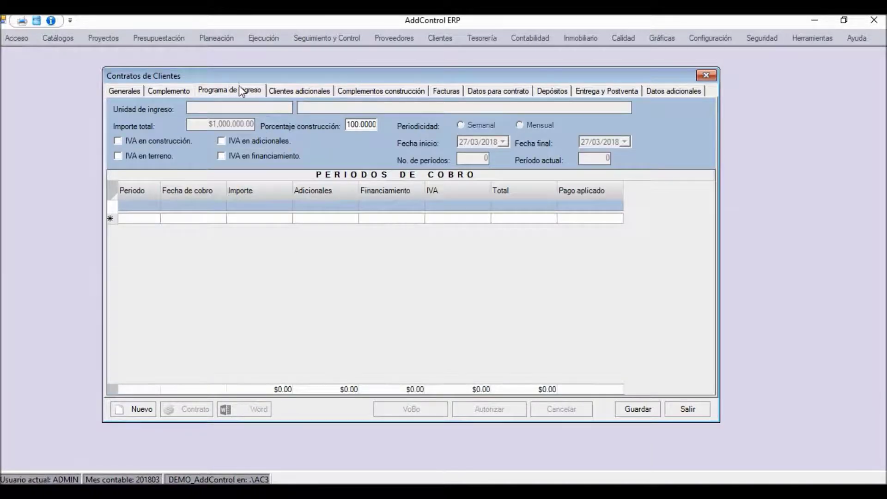
left_click(293, 271)
left_click(631, 402)
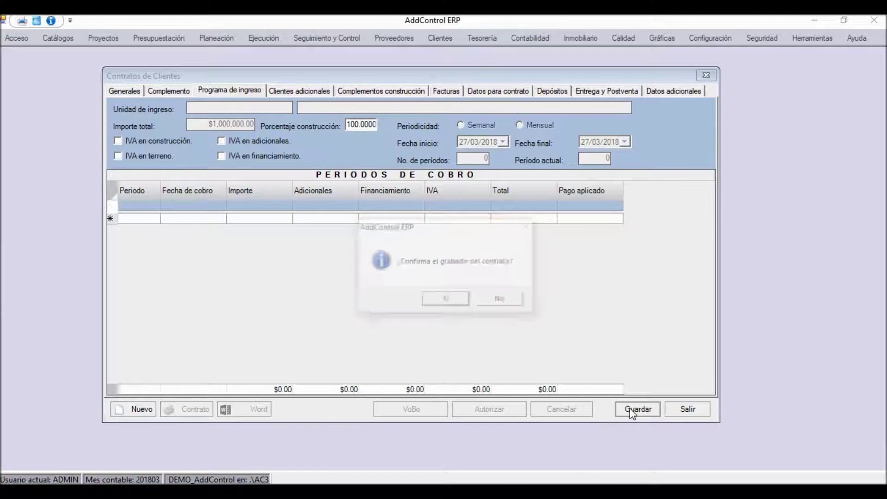
left_click(449, 302)
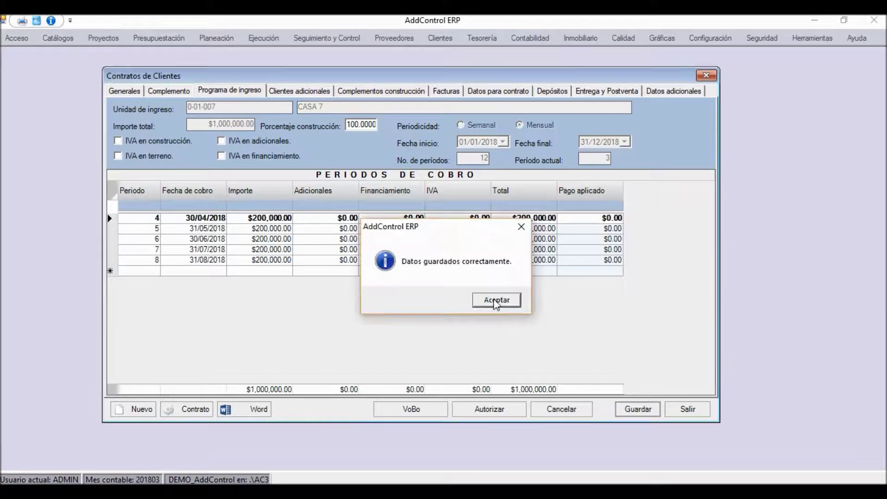
left_click(491, 300)
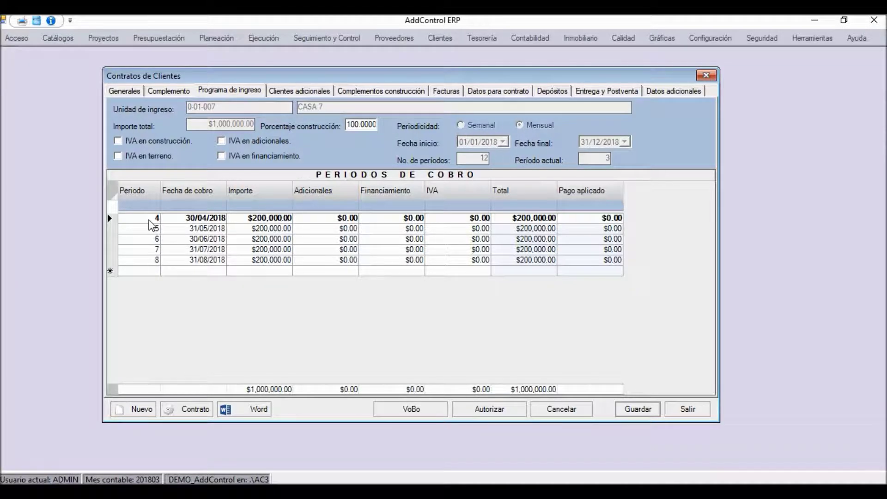
left_click(150, 242)
key("Down")
key("Down")
key("Down")
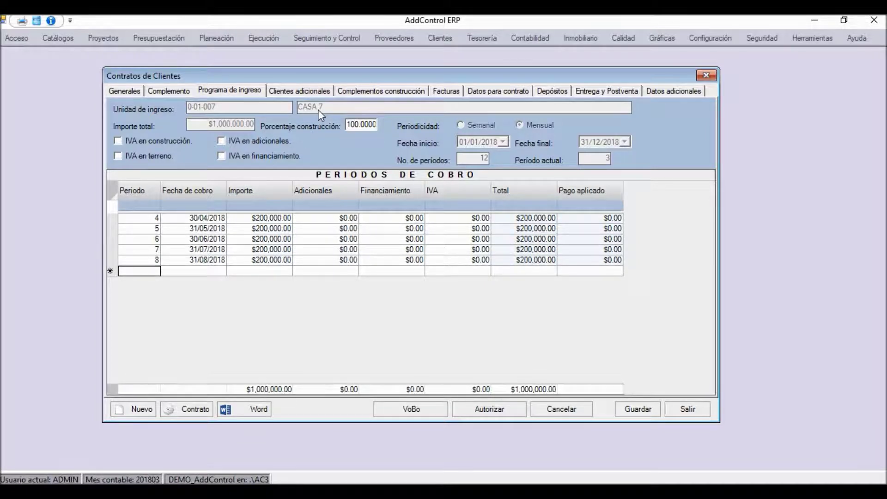
left_click(199, 229)
left_click(199, 218)
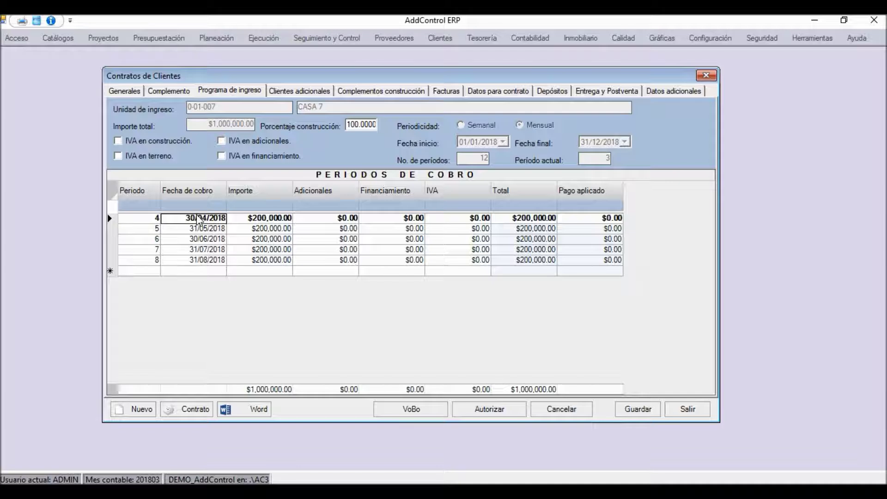
key("Down")
key("Down")
key("Left")
key("Up")
key("Up")
key("Right")
key("Right")
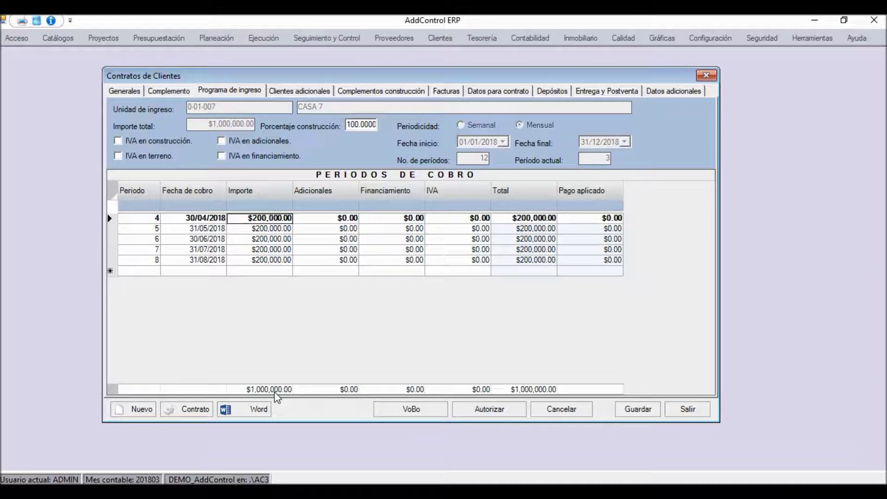
left_click(253, 218)
left_click(200, 218)
left_click(254, 221)
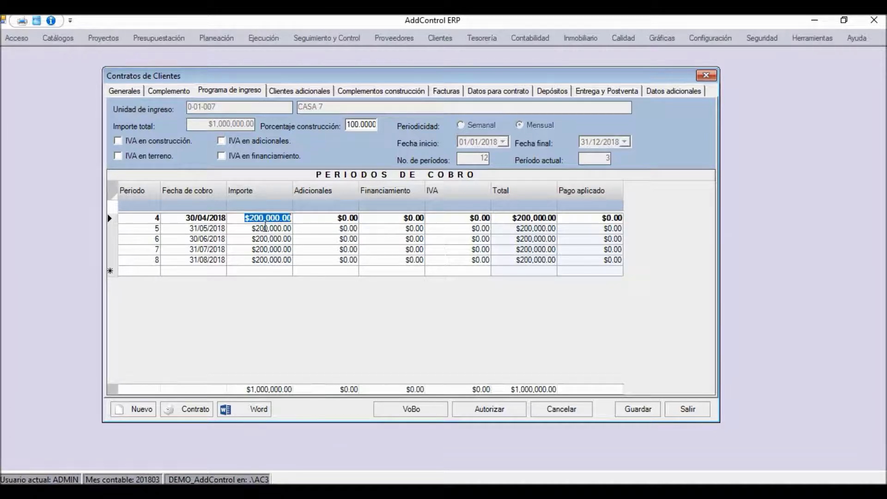
left_click(266, 227)
left_click(264, 221)
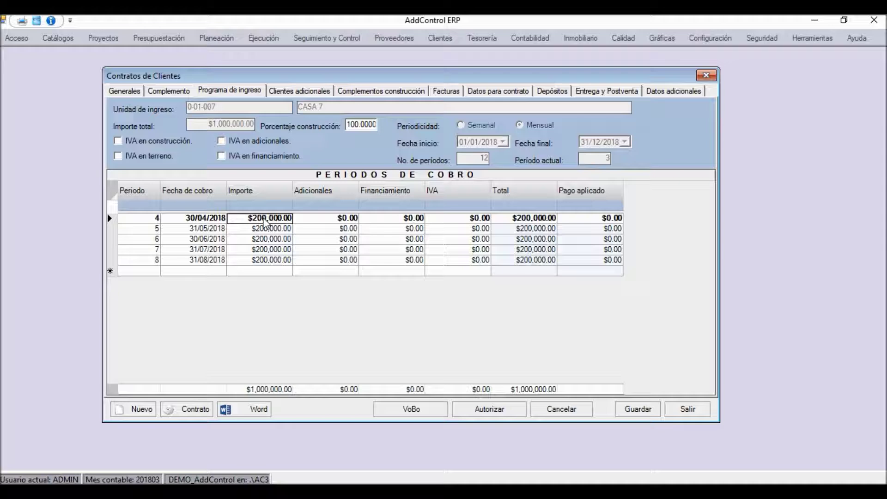
left_click(266, 220)
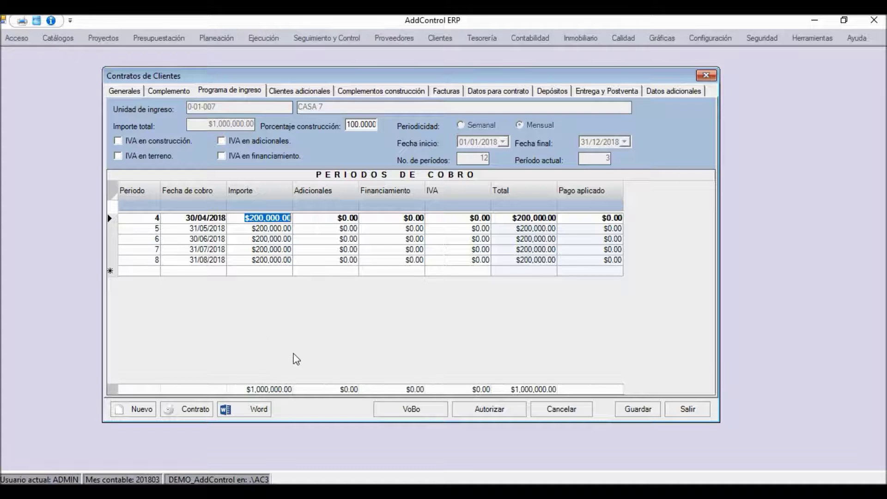
left_click(256, 253)
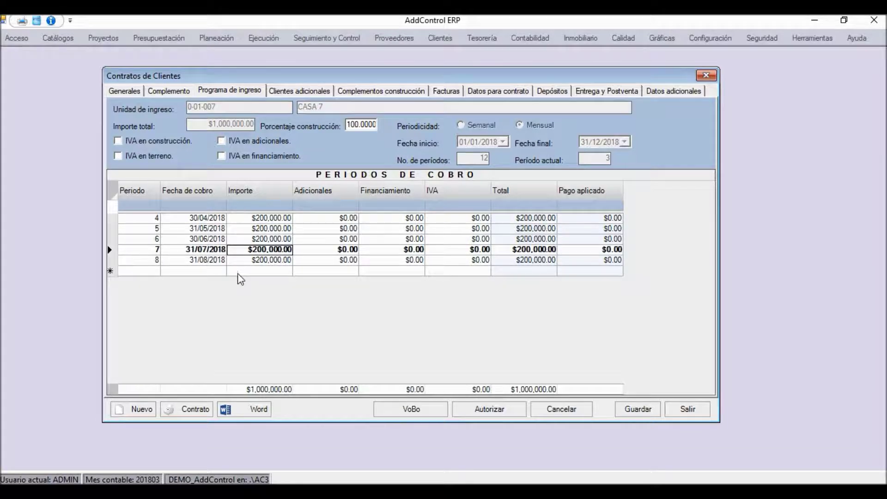
left_click(240, 272)
left_click(179, 274)
left_click(148, 275)
type("9")
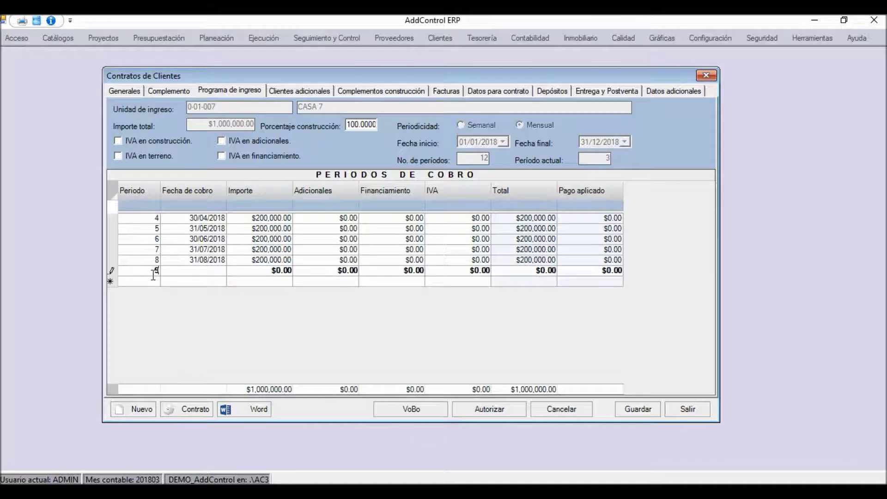
key("Tab")
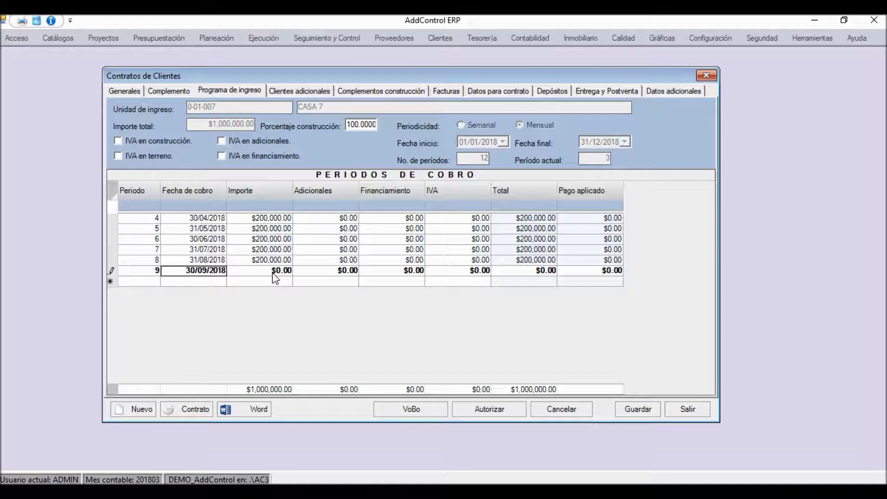
key("Escape")
key("Up")
key("Up")
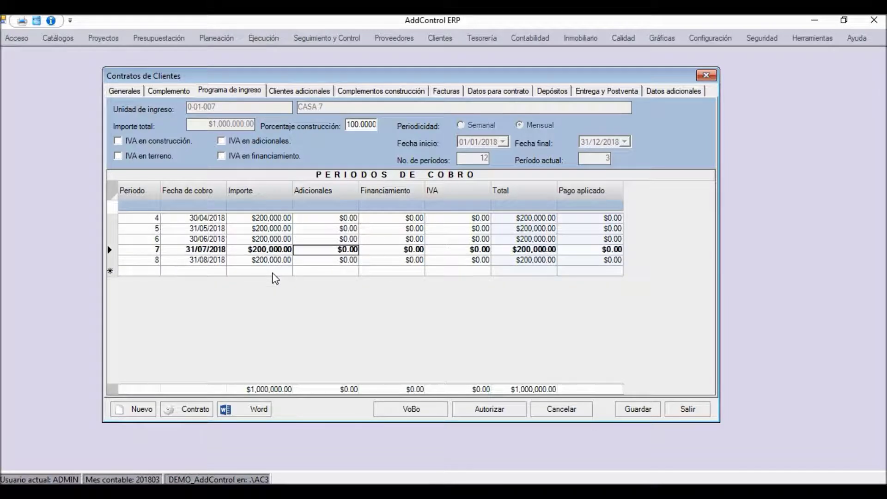
key("Left")
key("Right")
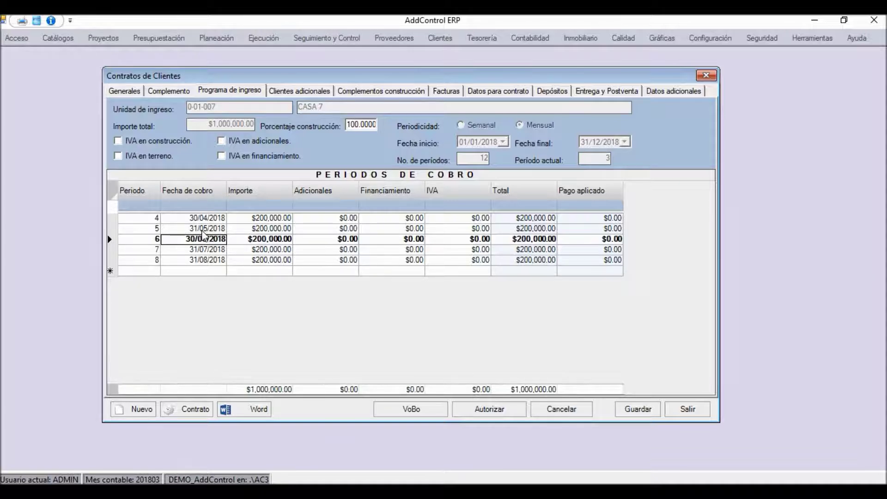
left_click(203, 229)
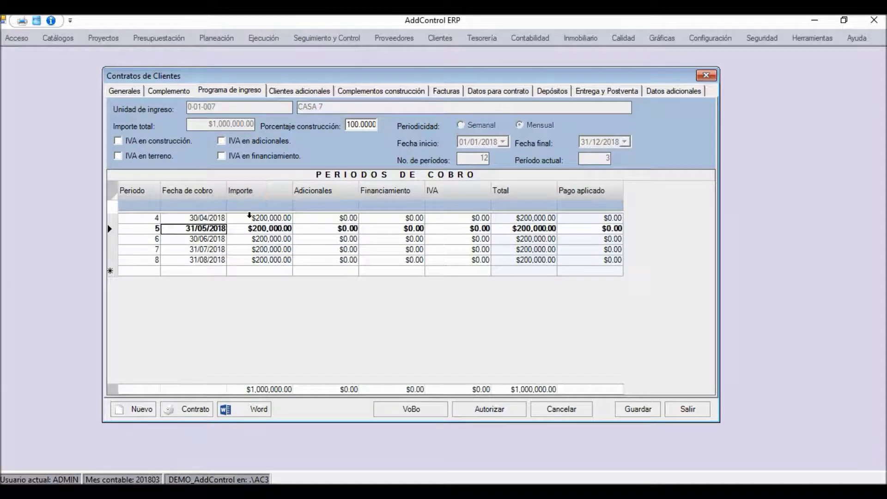
left_click(273, 218)
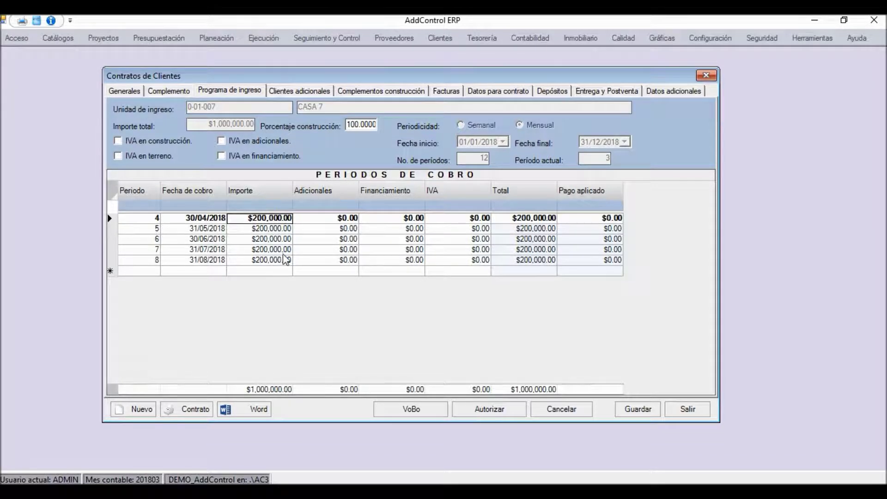
left_click(319, 221)
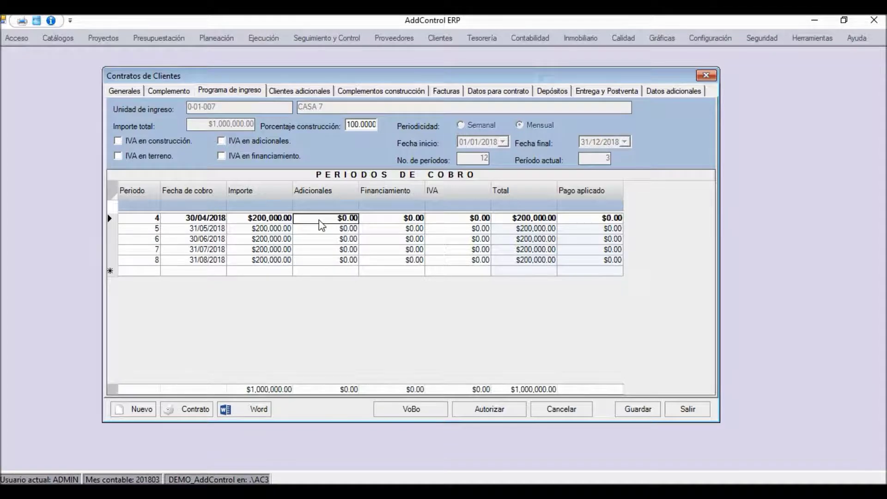
left_click(285, 221)
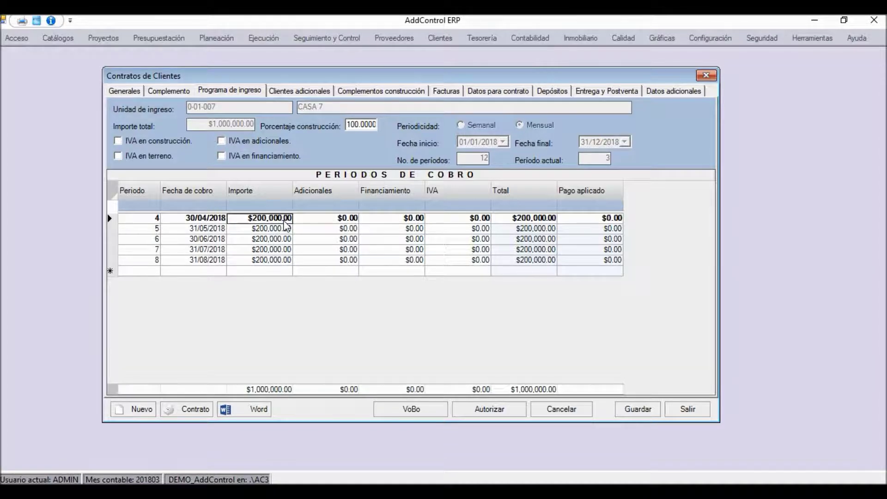
left_click(319, 221)
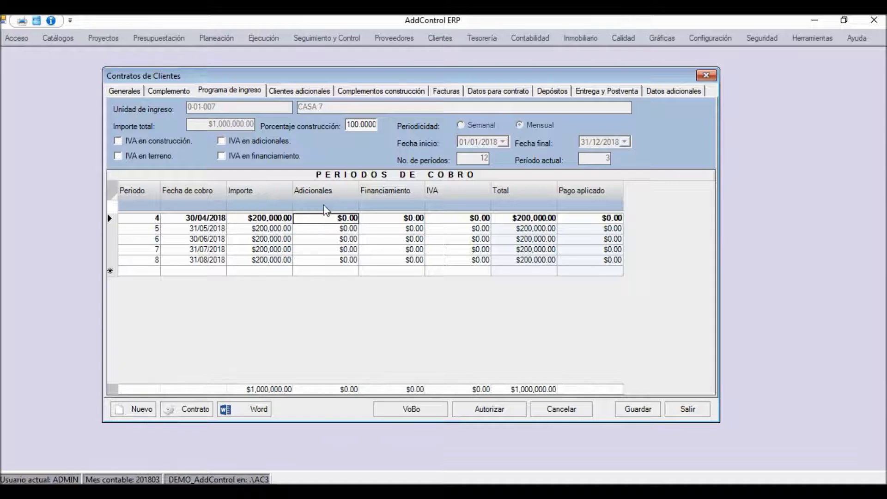
type("2")
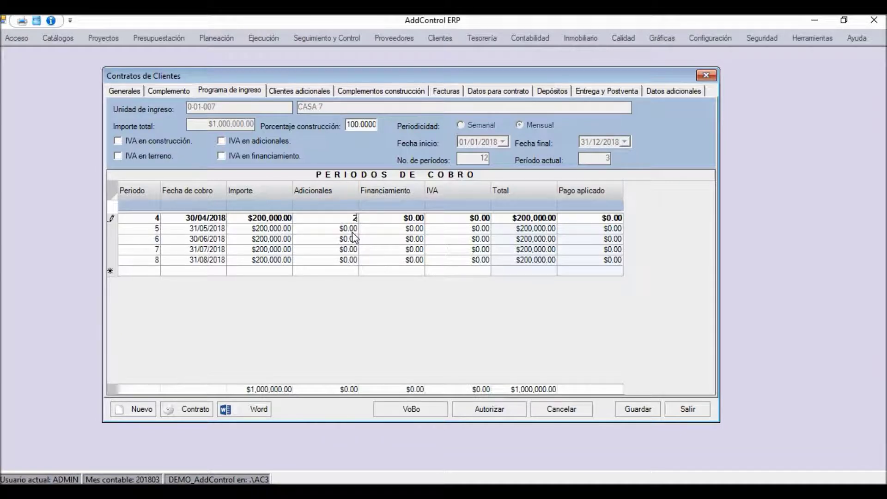
type("0000")
key("Tab")
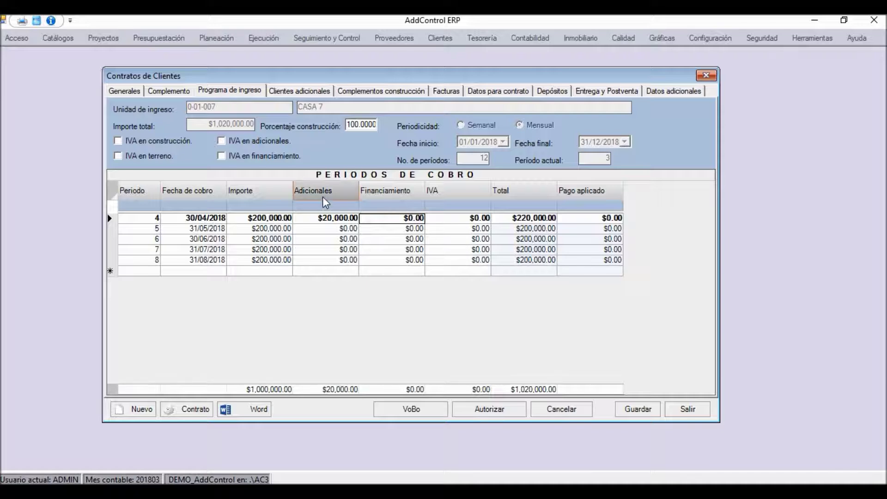
left_click(322, 222)
key("Down")
key("Down")
key("Down")
key("Down")
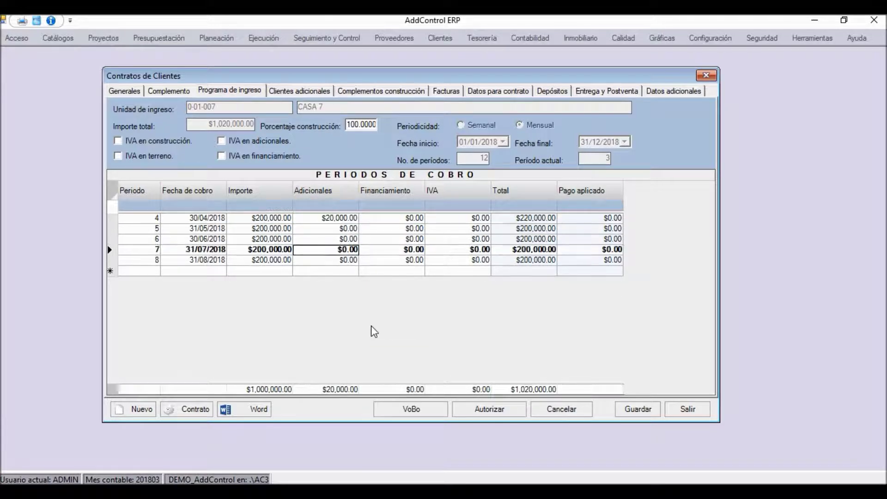
key("Up")
key("Up")
key("Up")
key("Up")
key("Down")
key("Down")
key("Down")
key("Down")
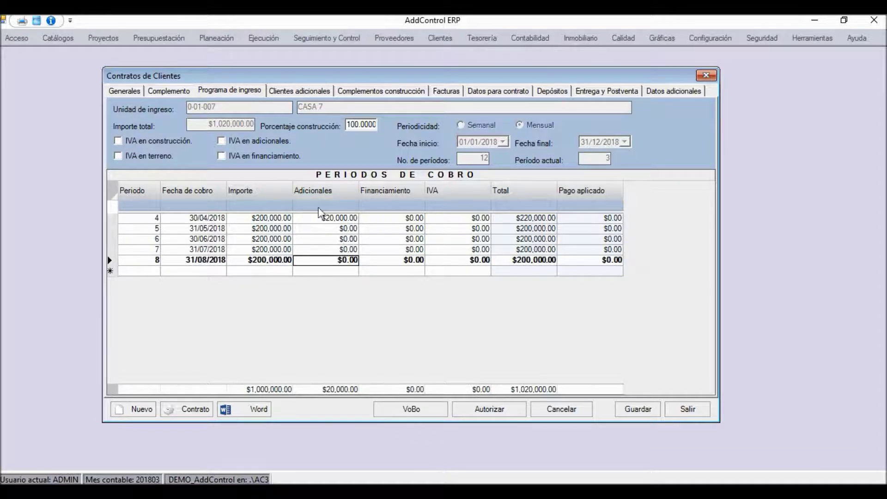
left_click(326, 219)
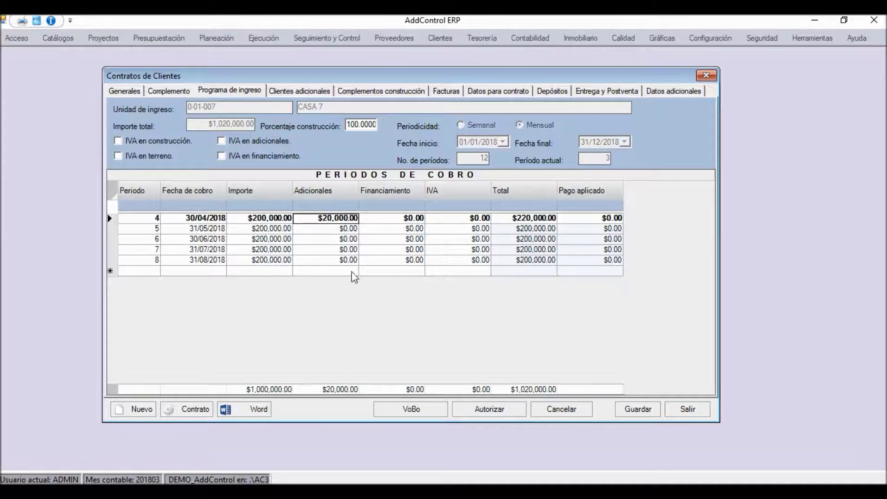
left_click(386, 219)
key("Down")
key("Up")
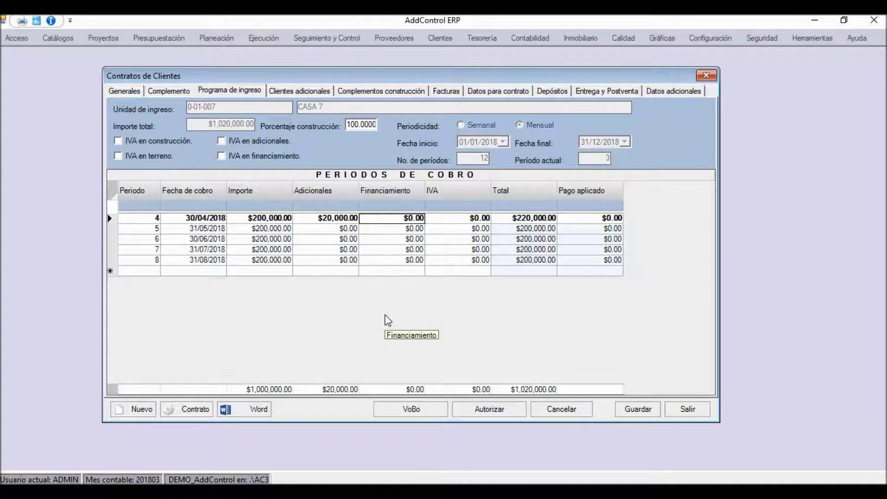
key("Down")
key("Down")
key("Down")
key("Down")
key("Up")
key("Up")
key("Up")
key("Up")
key("Down")
key("Down")
key("Down")
key("Down")
key("Down")
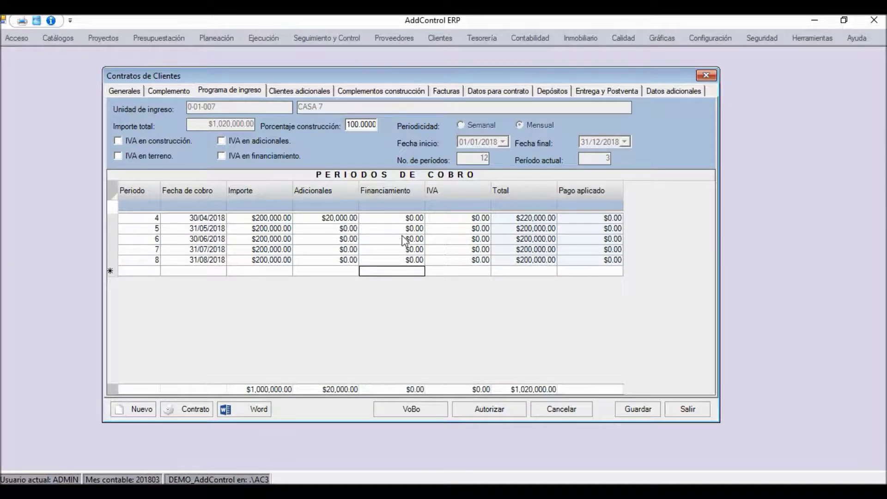
key("Up")
key("Up")
key("Up")
key("Up")
key("Up")
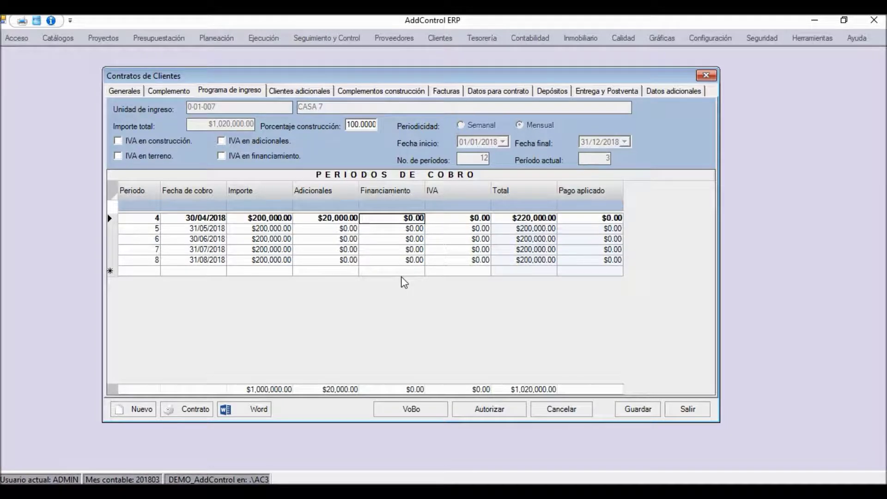
key("Tab")
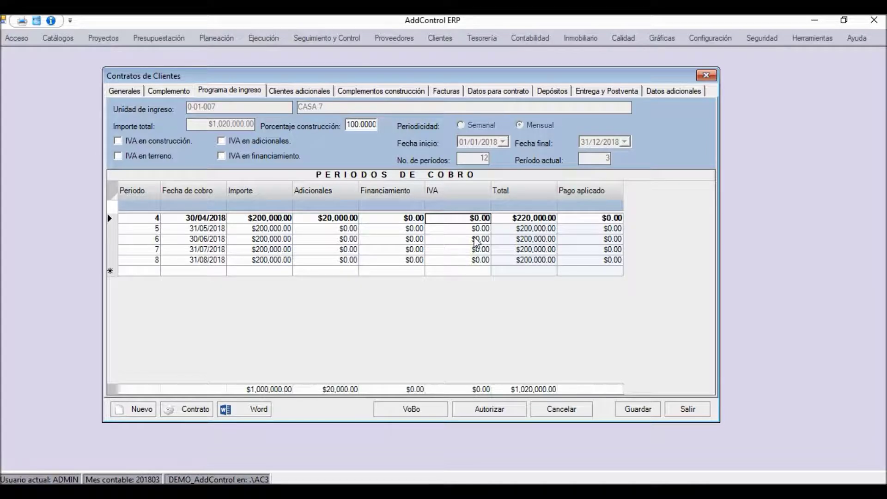
key("Down")
key("Down")
key("Down")
key("Down")
key("Up")
key("Up")
key("Up")
key("Up")
Set Porcentaje construcción to 80, bringing the schedule total to $1,020,000.00
left_click(248, 220)
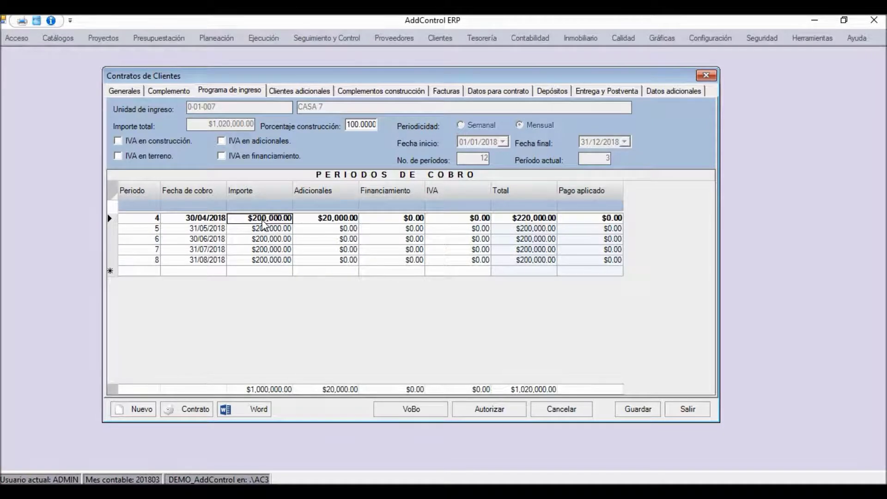
left_click(262, 218)
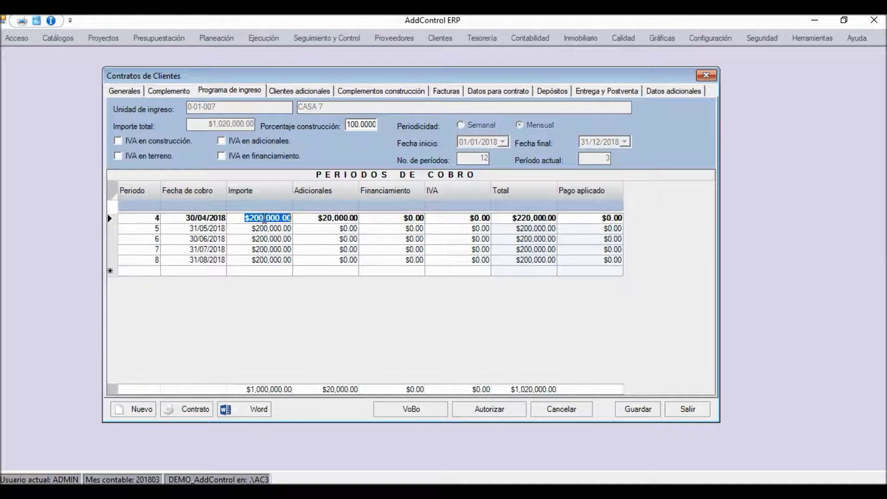
left_click(355, 125)
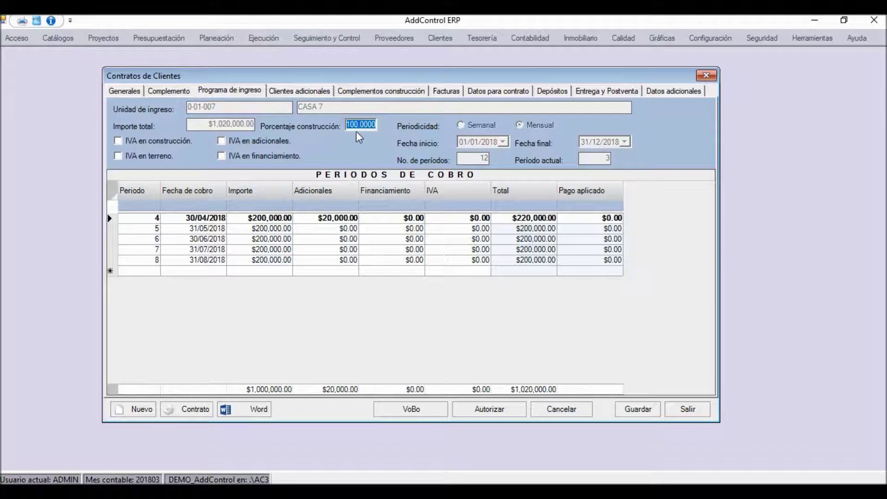
type("80")
key("Tab")
left_click(283, 221)
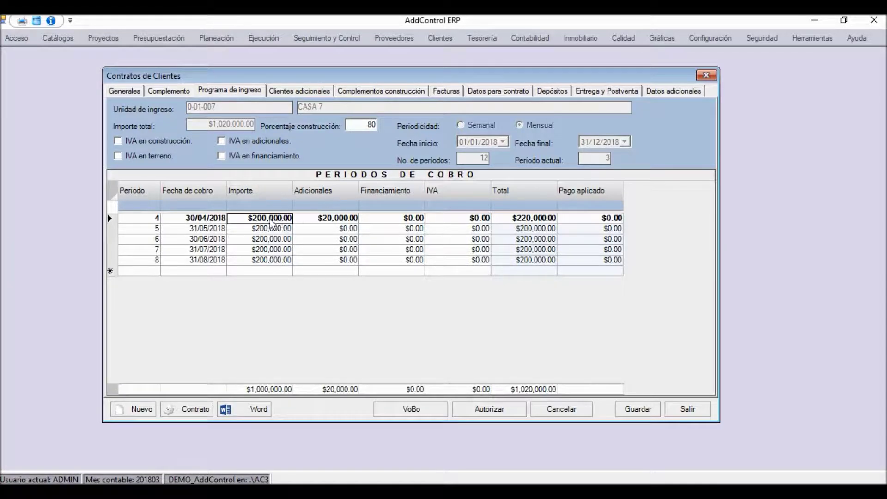
left_click(267, 223)
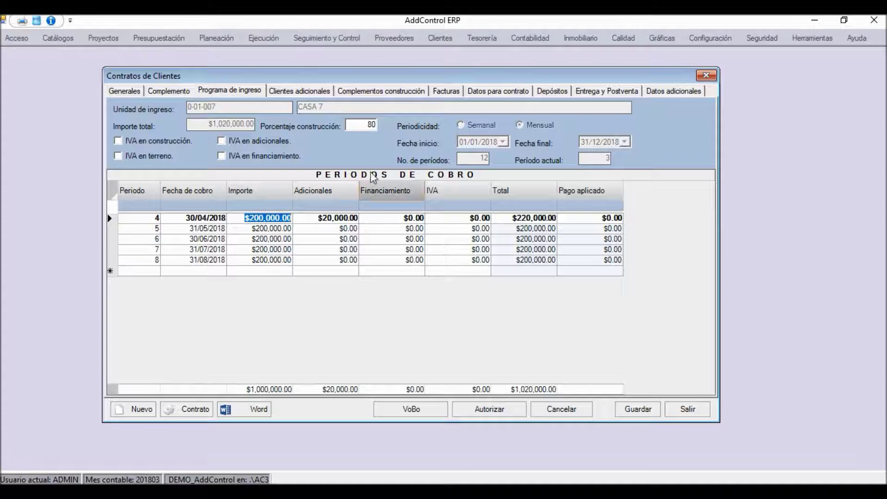
double_click(362, 124)
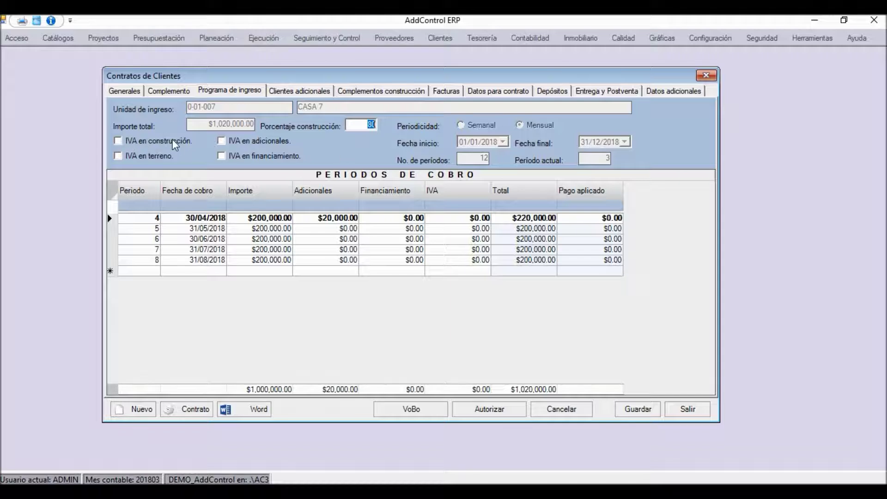
Toggle IVA en terreno and IVA en construcción, leaving both unticked
left_click(120, 141)
left_click(124, 159)
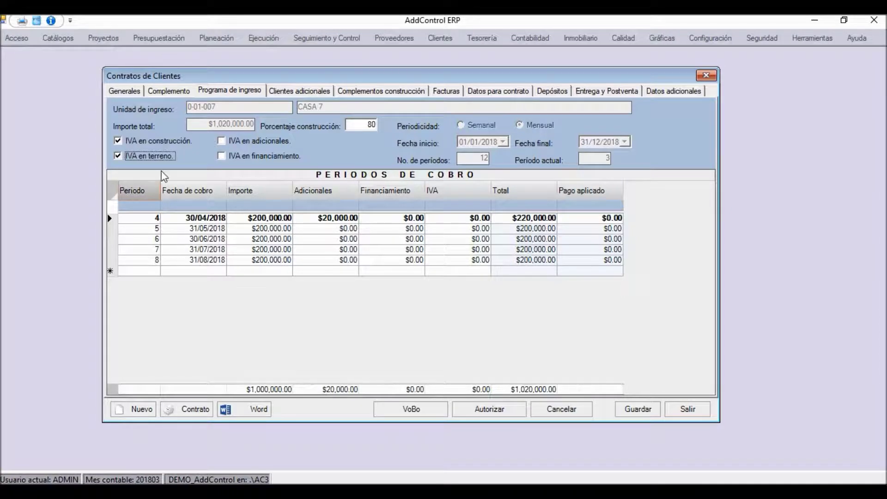
left_click(149, 157)
left_click(153, 141)
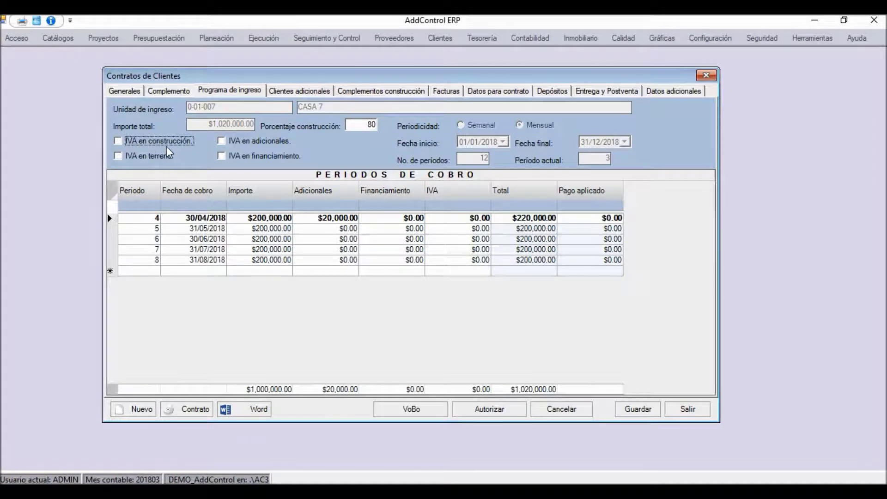
Change Porcentaje construcción back to 100 and return to period 4 in the schedule
double_click(356, 127)
type("100")
left_click(266, 220)
left_click(265, 231)
left_click(268, 220)
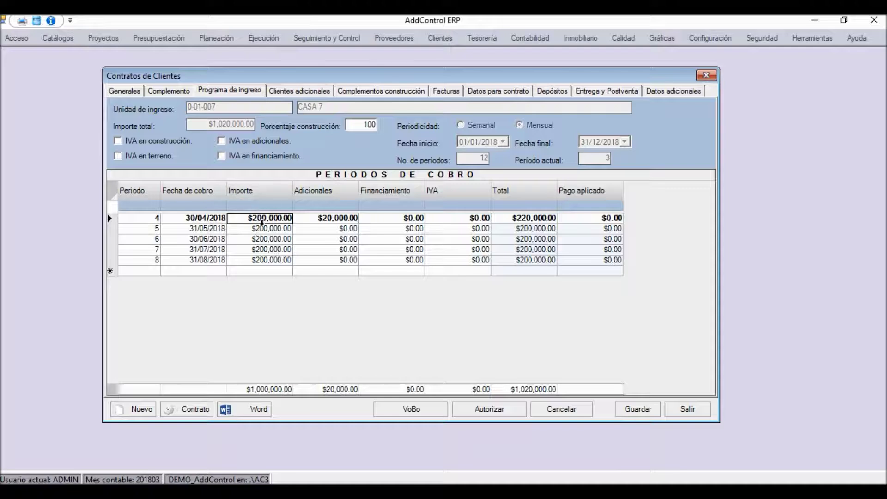
key("Tab")
key("Tab")
key("Tab")
key("Down")
key("Up")
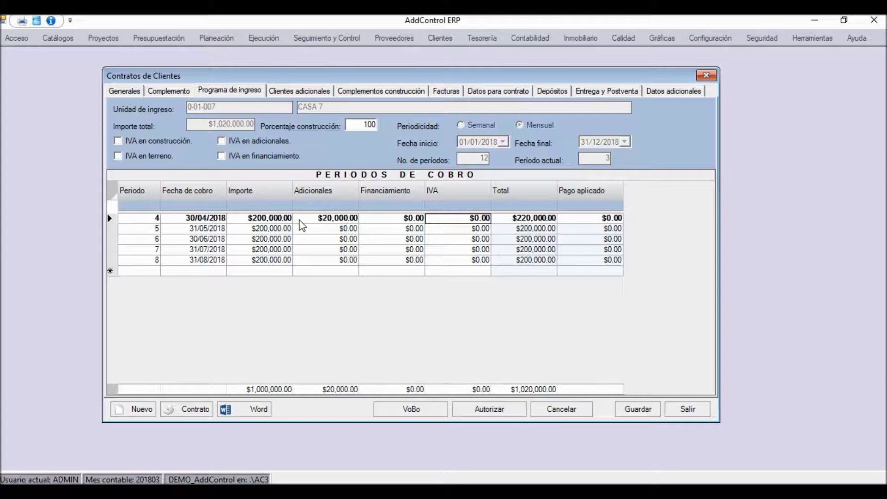
left_click(279, 222)
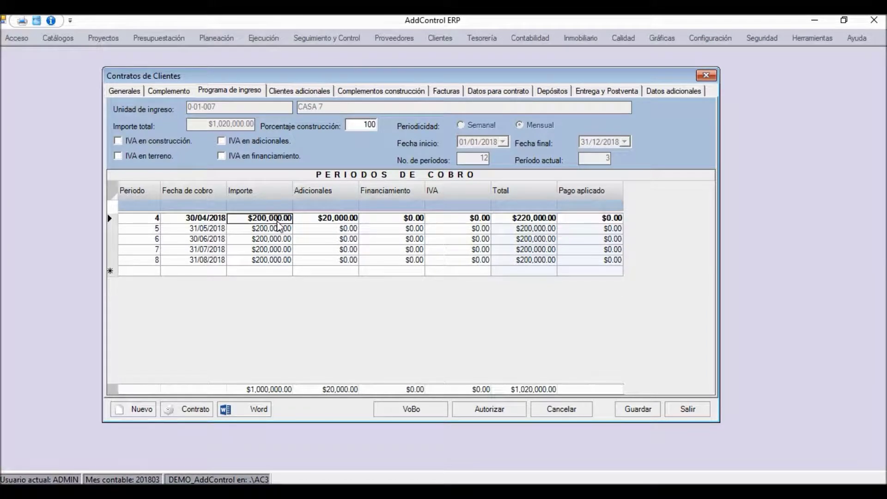
Enter $32,000.00 IVA for period 4
left_click(485, 219)
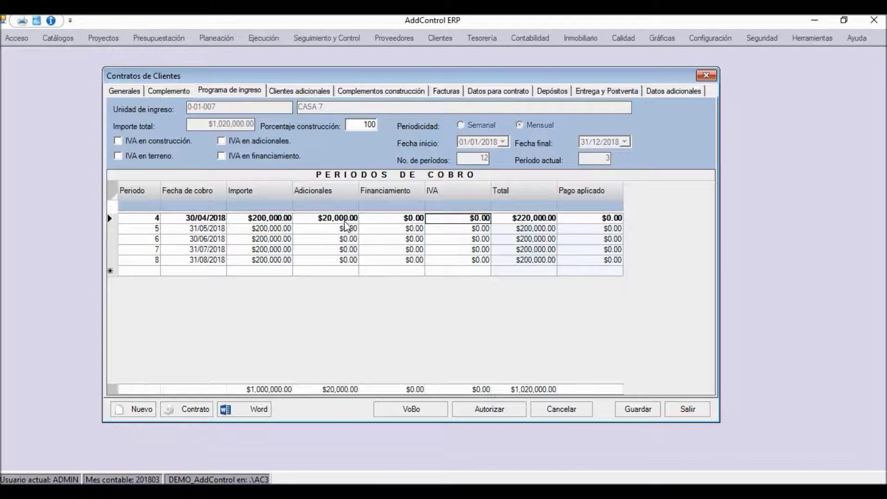
left_click(272, 220)
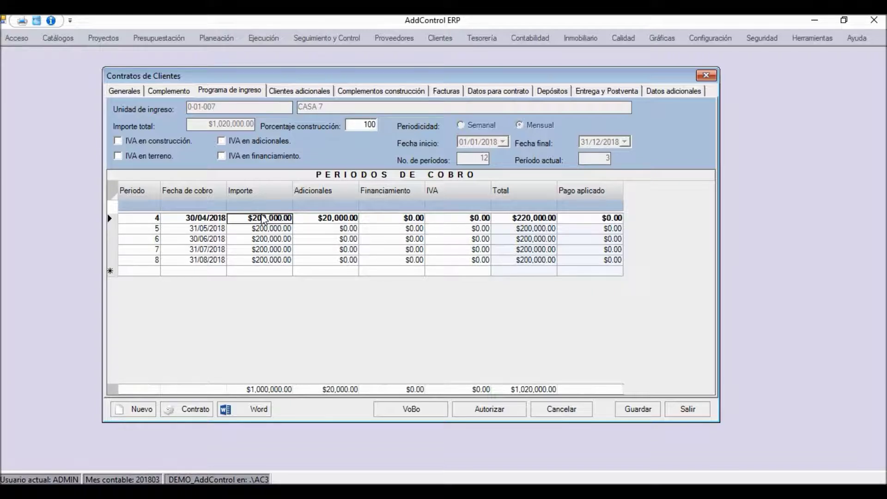
left_click(496, 223)
left_click(478, 220)
type("32000")
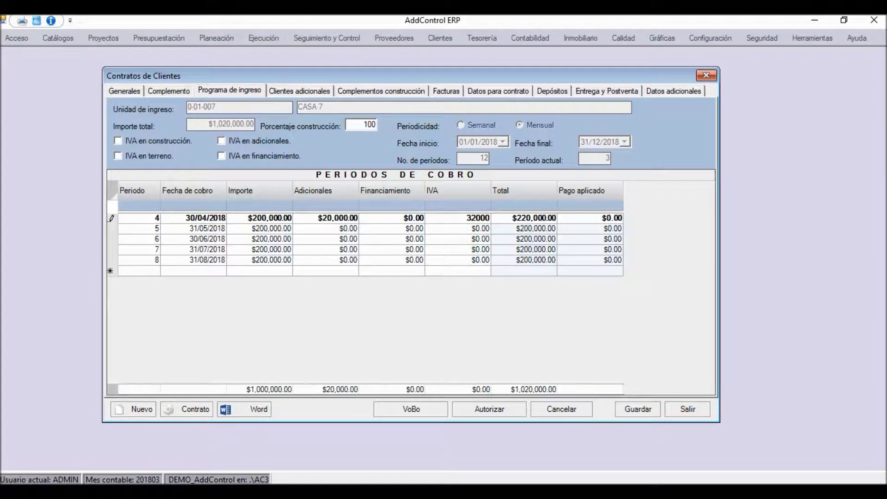
key("Return")
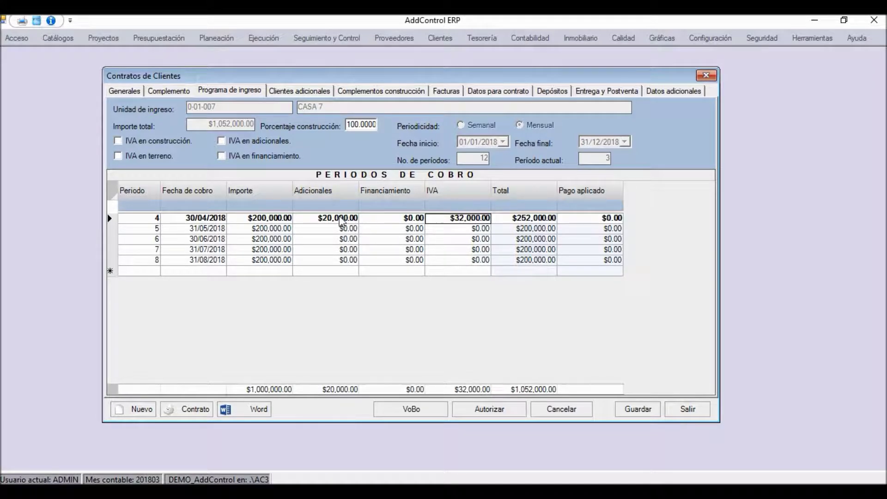
Enter $32,000.00 IVA for each of periods 5 through 8
left_click(459, 229)
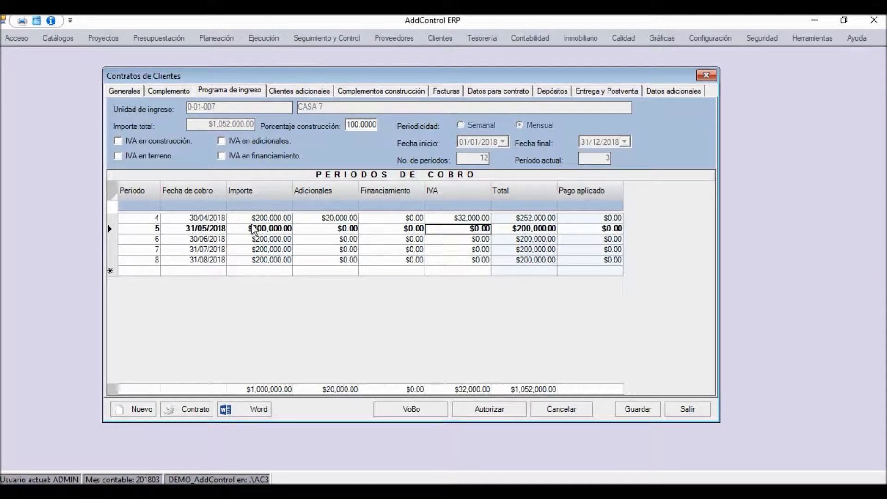
left_click(268, 230)
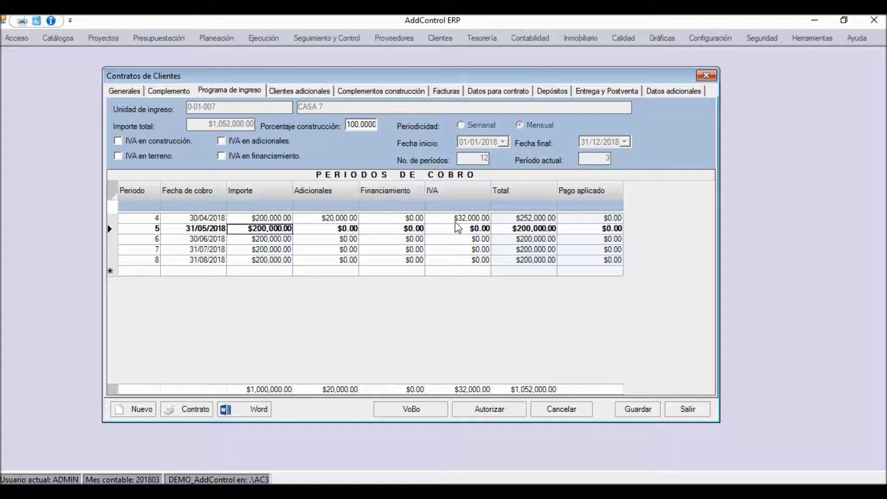
left_click(459, 229)
type("32000")
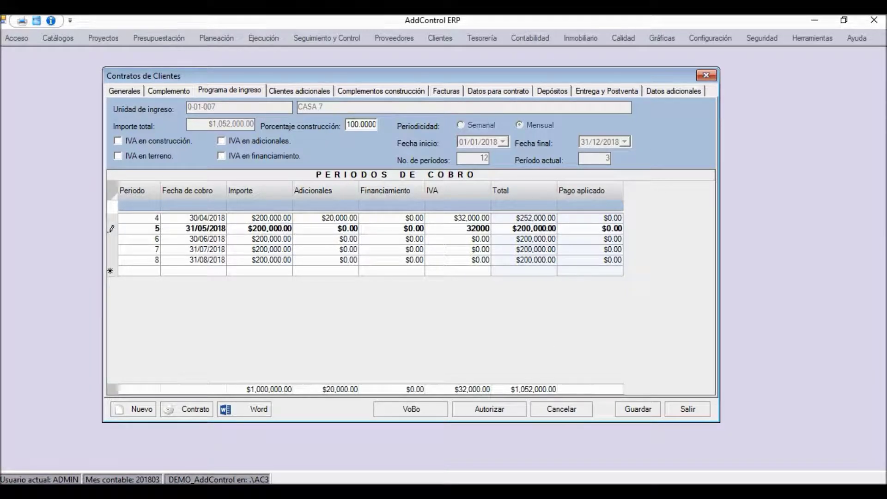
key("Return")
type("32000")
key("Return")
type("32,000")
key("Return")
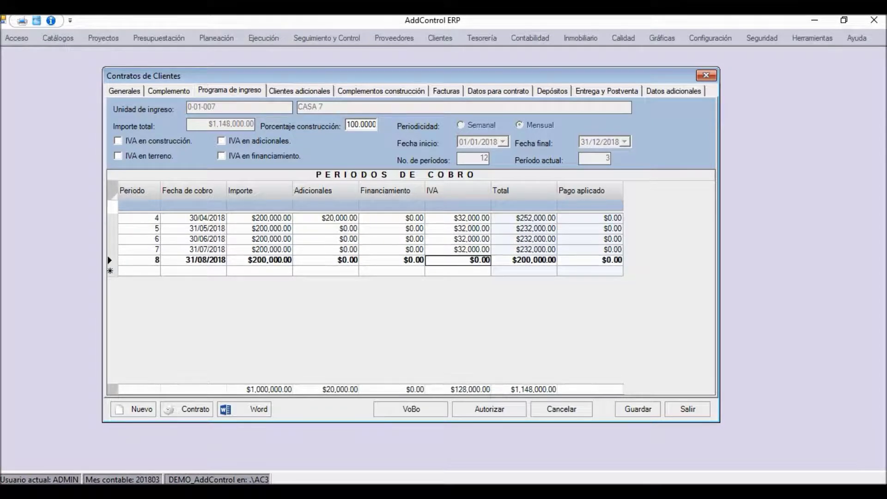
type("32,000")
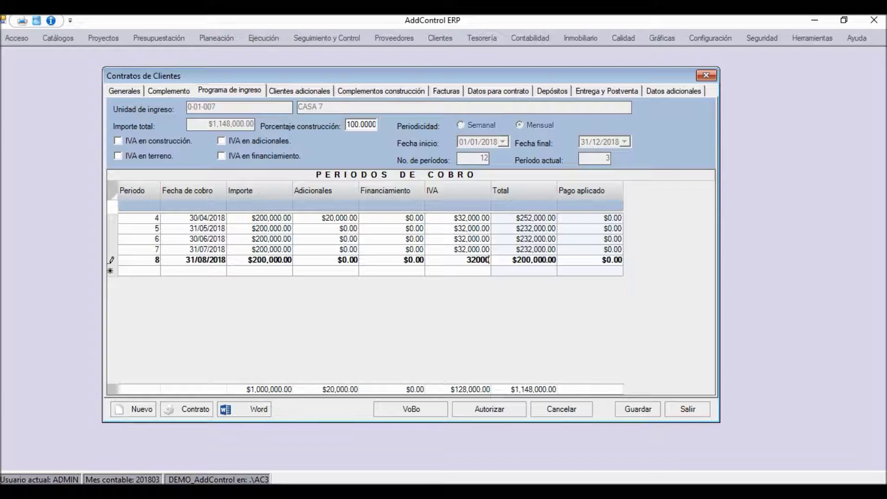
key("Return")
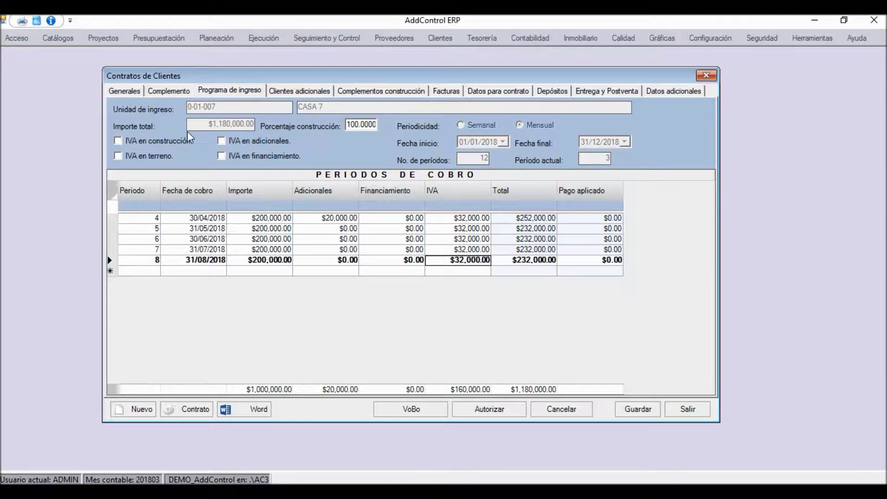
Tick IVA en construcción and save the contract, confirming with Sí
left_click(138, 141)
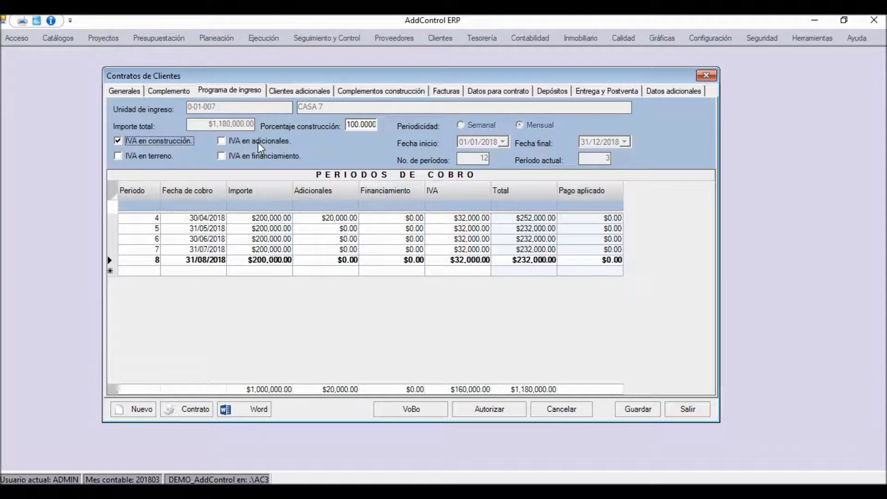
left_click(414, 220)
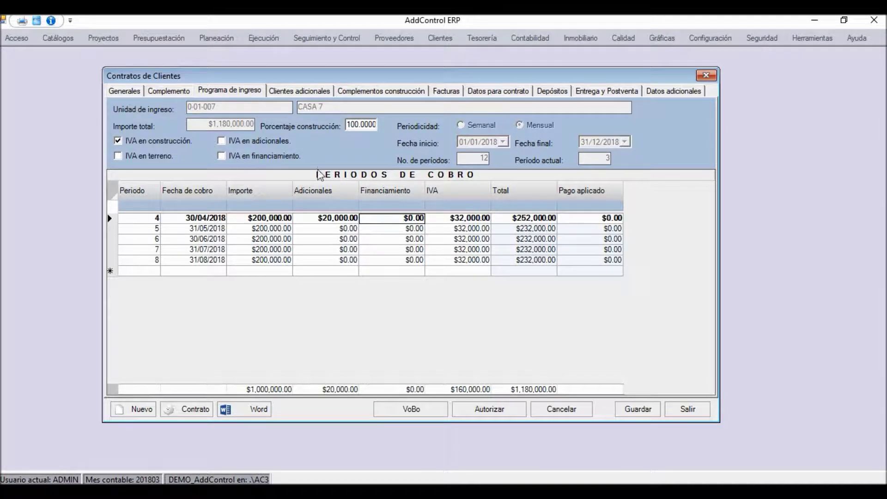
left_click(464, 219)
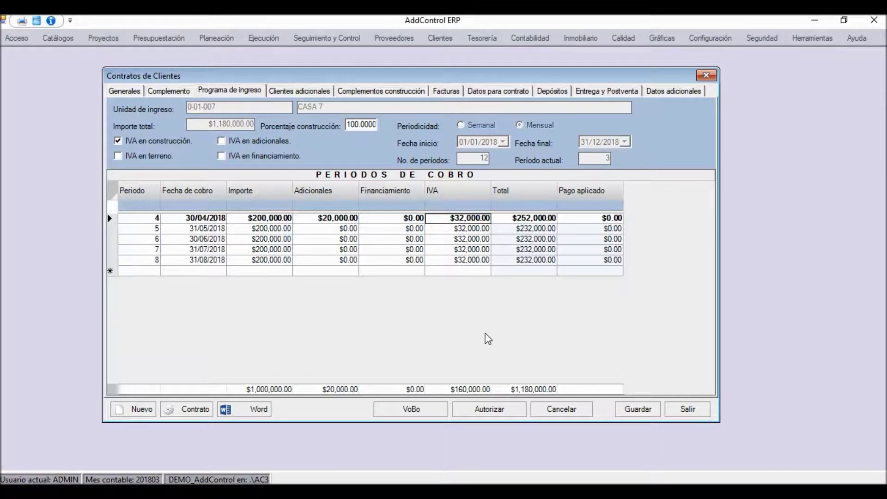
left_click(638, 409)
left_click(452, 302)
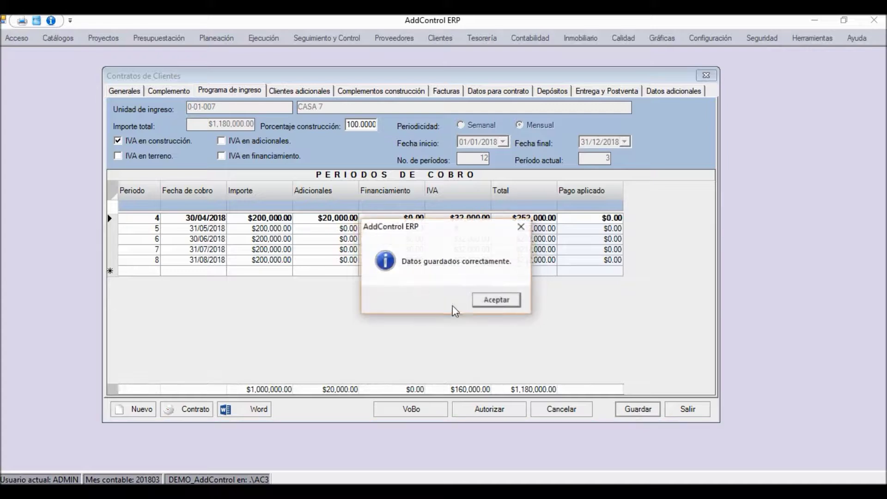
Dismiss the saved message and view the empty Clientes adicionales grid
left_click(483, 303)
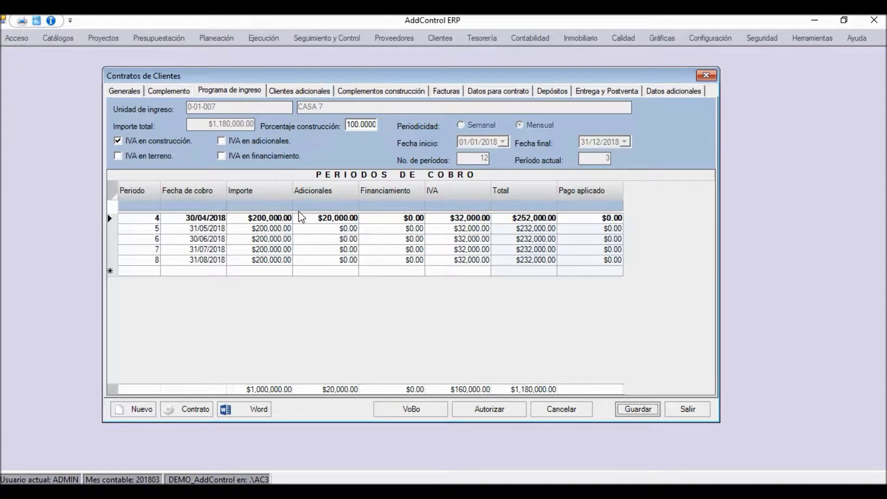
left_click(298, 91)
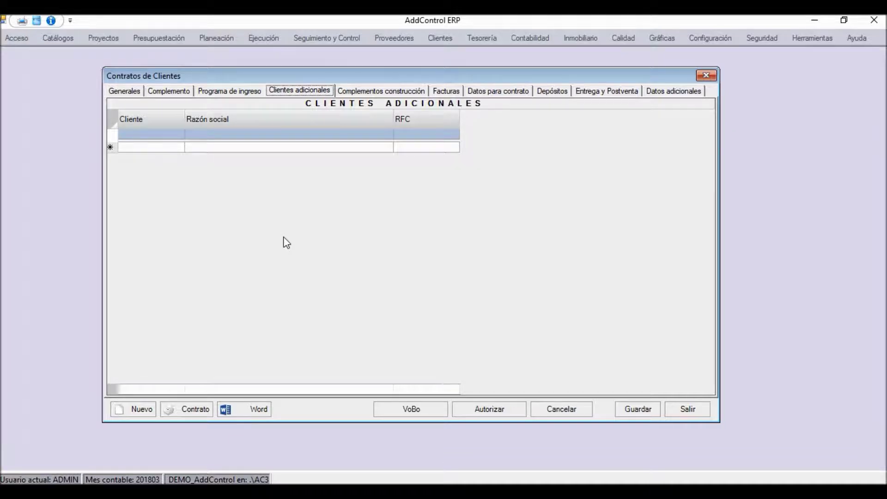
Move from Generales through Clientes adicionales to the Datos para contrato deed details
left_click(125, 91)
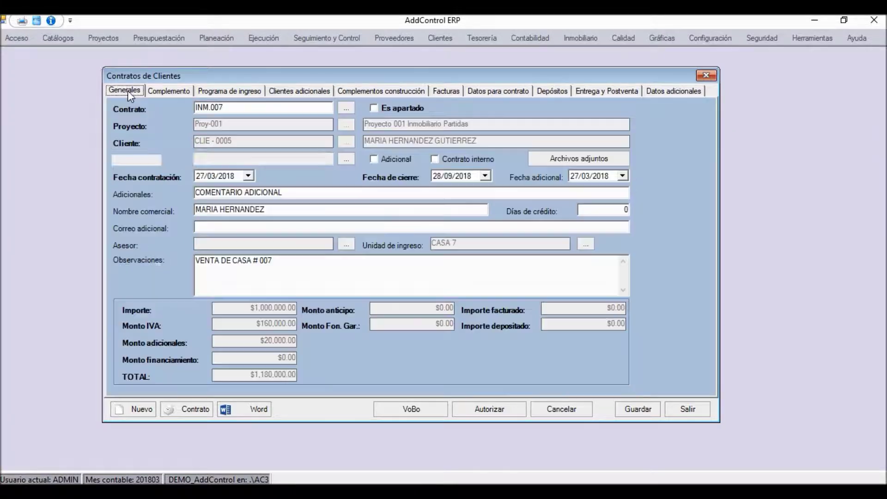
left_click(280, 89)
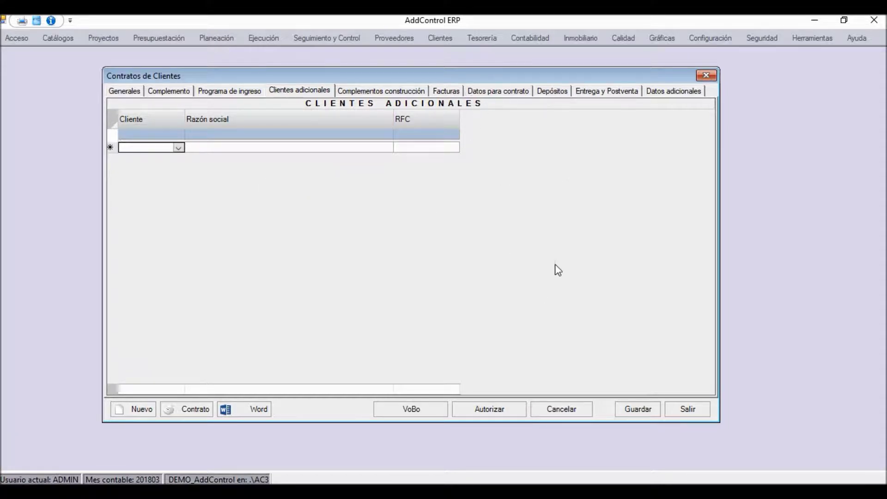
left_click(495, 92)
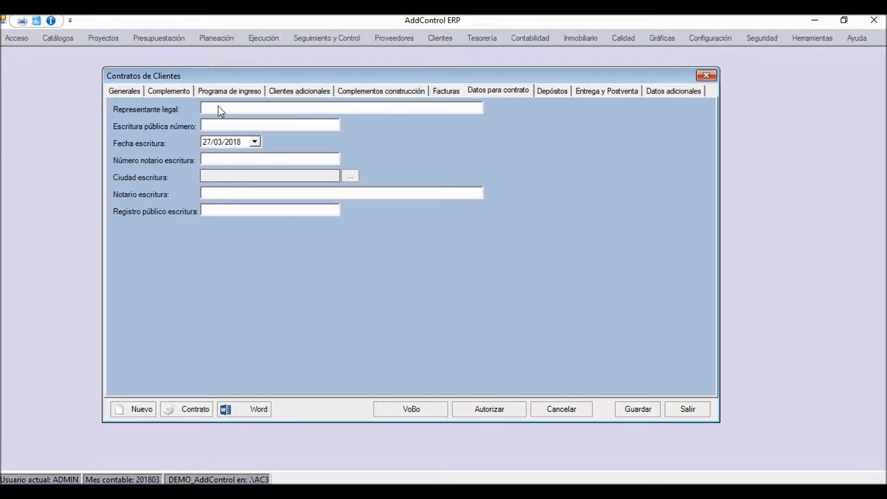
Look over the deed and notary fields and the Entrega y Postventa details
left_click(211, 125)
left_click(213, 159)
left_click(587, 99)
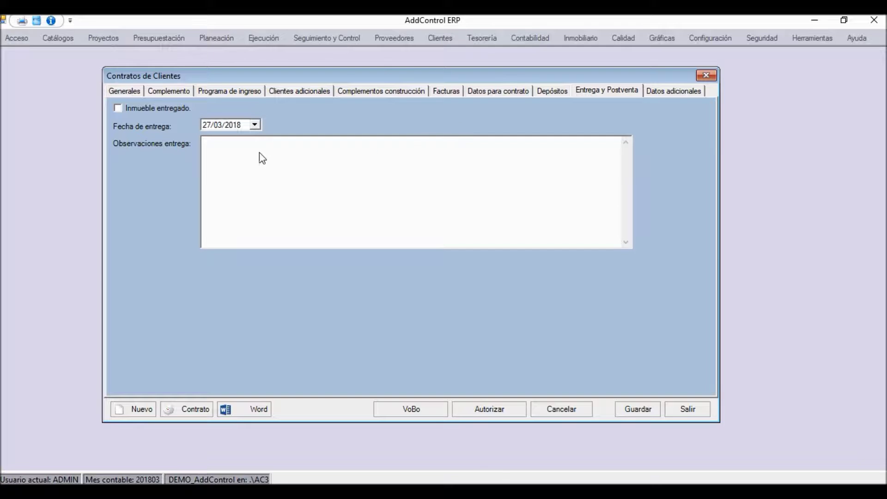
Save the contract from Generales, showing Monto IVA $160,000.00 and TOTAL $1,180,000.00
left_click(124, 91)
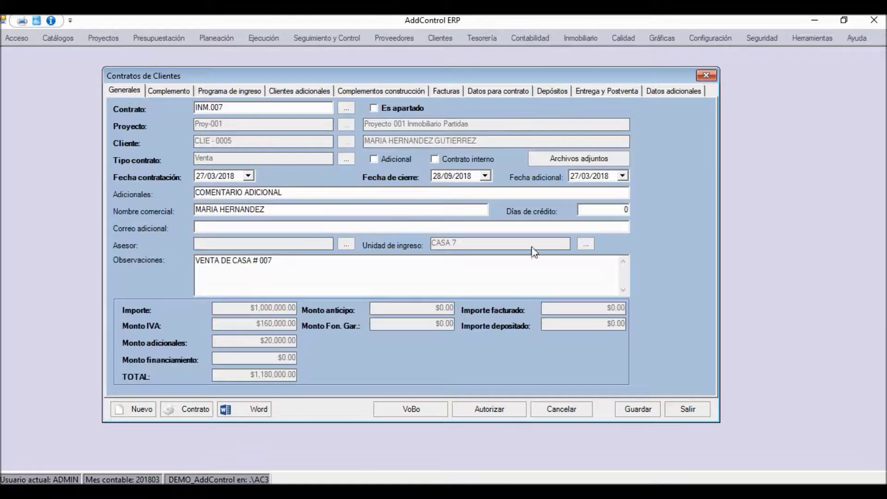
left_click(631, 413)
left_click(446, 300)
left_click(495, 300)
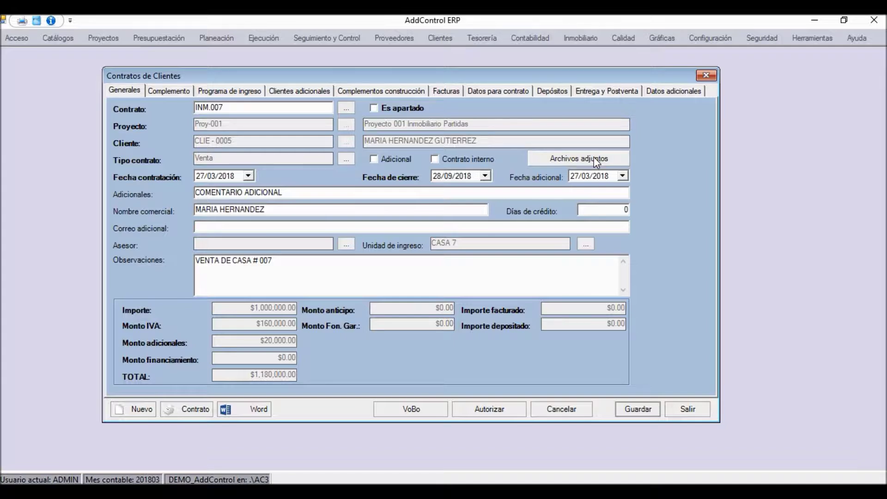
left_click_drag(515, 79, 503, 69)
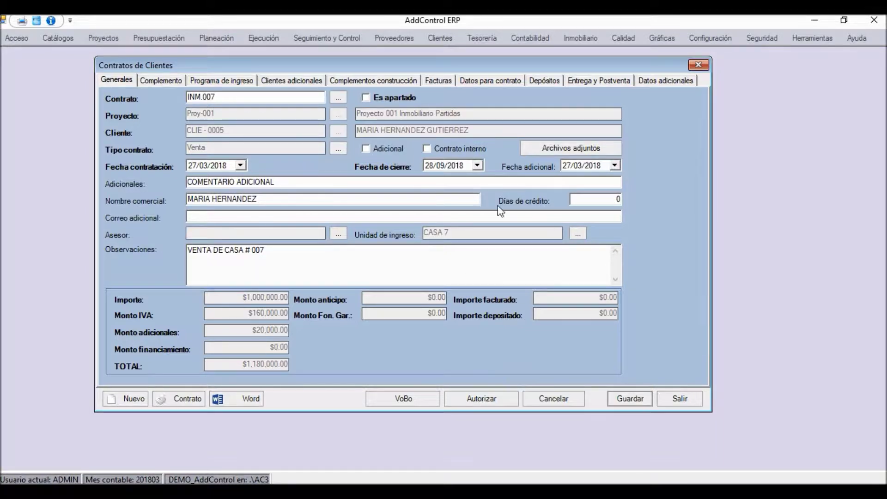
Authorize contract INM.007 and acknowledge the contract-updated message
left_click(481, 399)
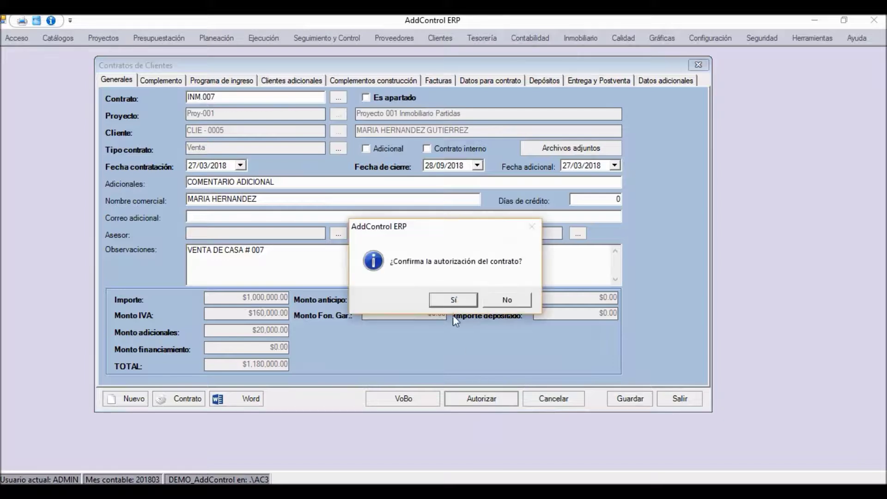
left_click(453, 301)
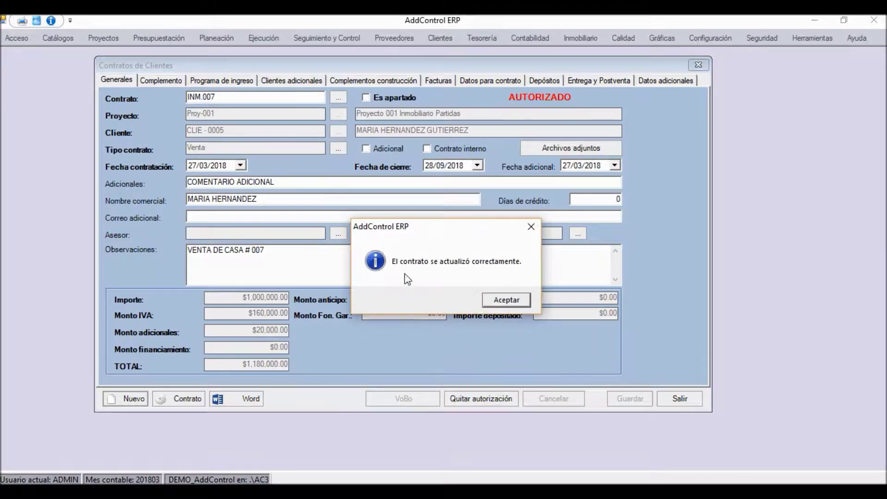
left_click(500, 300)
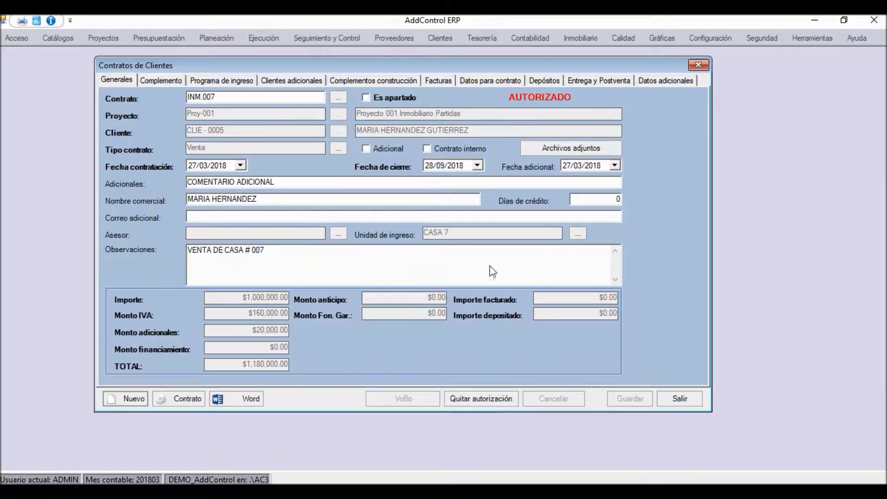
Review the Complementos construcción and Programa de ingreso tabs, return to Generales, and begin withdrawing authorization
left_click(344, 82)
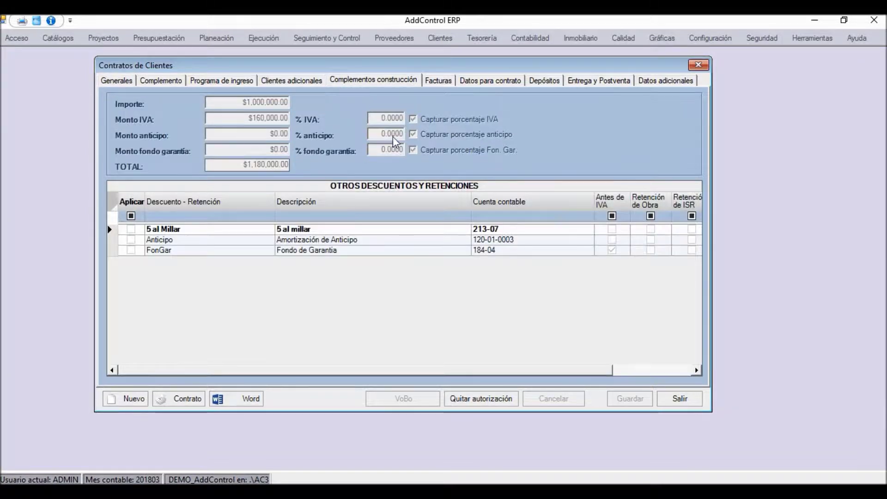
left_click(224, 79)
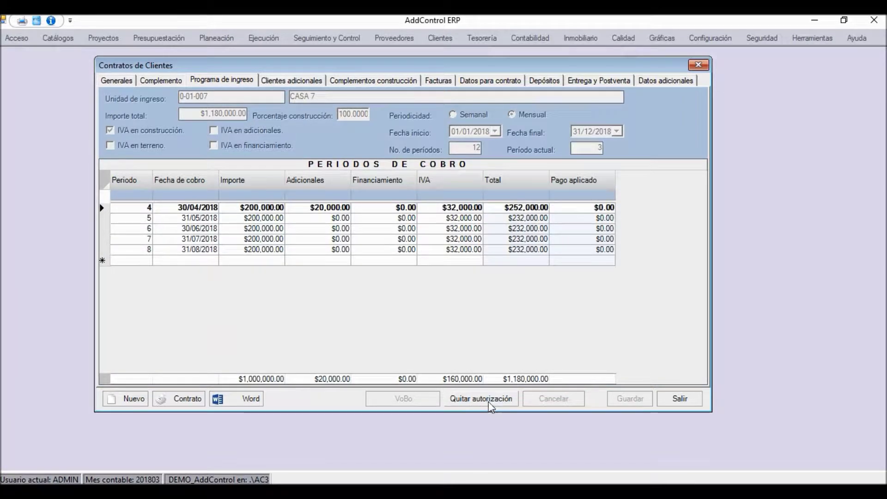
left_click(144, 81)
left_click(112, 79)
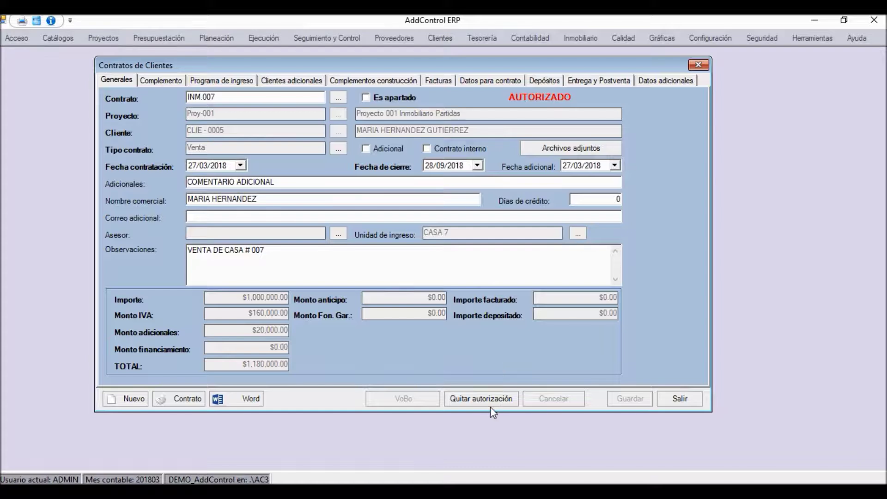
left_click(481, 399)
Confirm removing INM.007's authorization and shift the contracts window slightly right
left_click(469, 301)
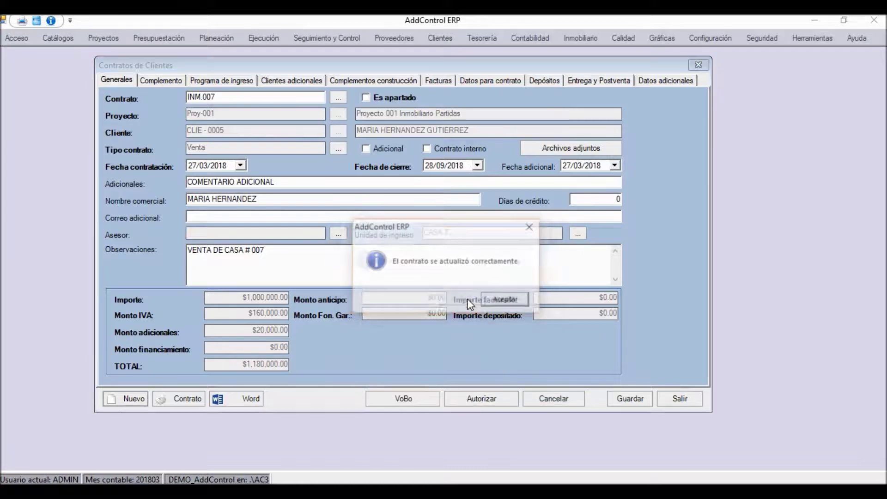
left_click(507, 299)
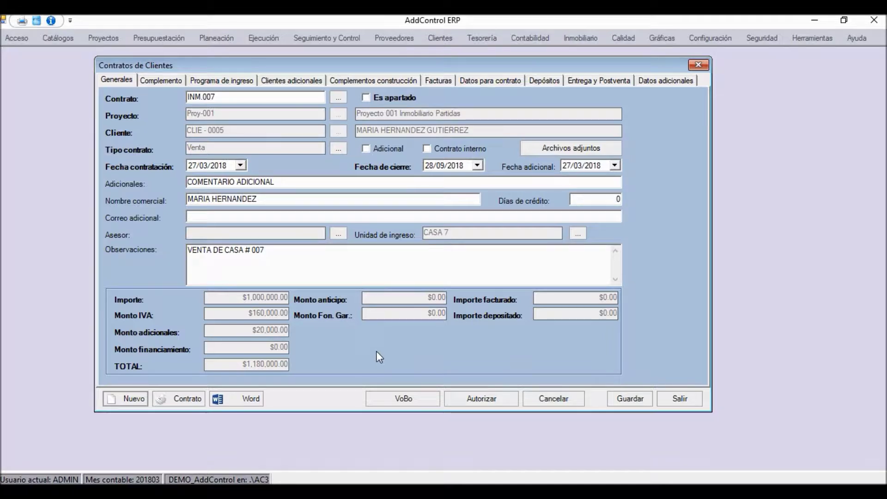
left_click_drag(409, 63, 416, 65)
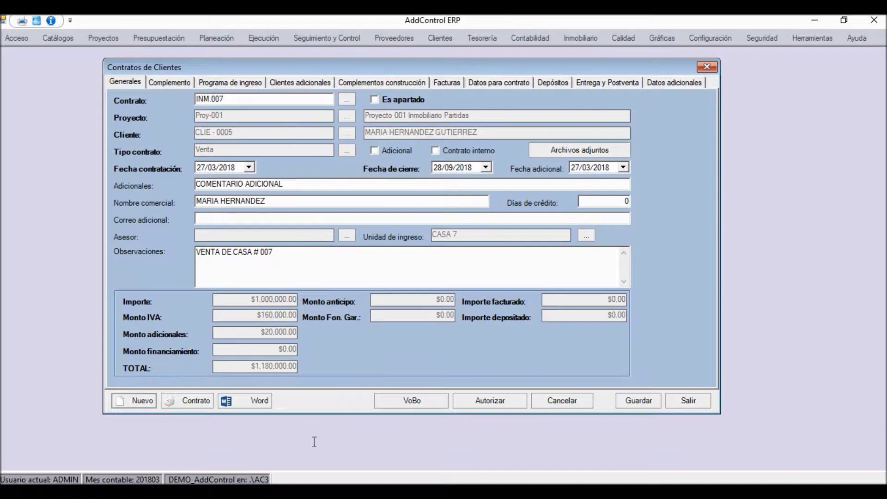
left_click(187, 401)
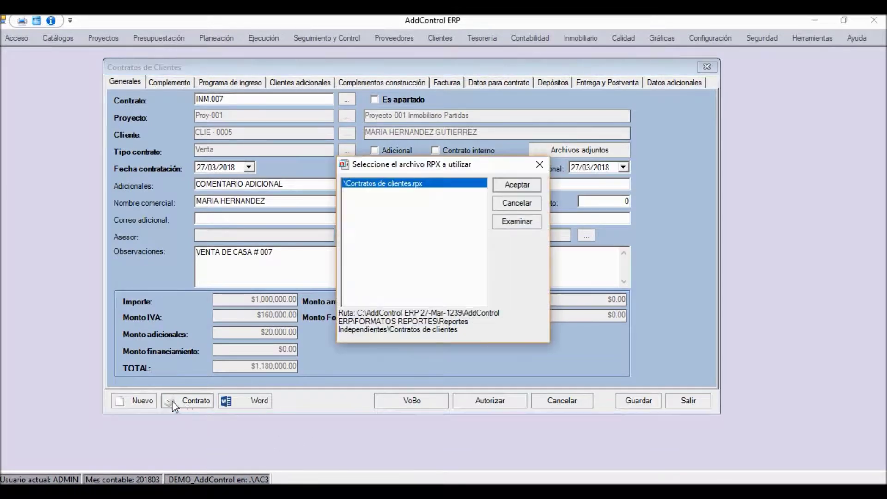
left_click(502, 188)
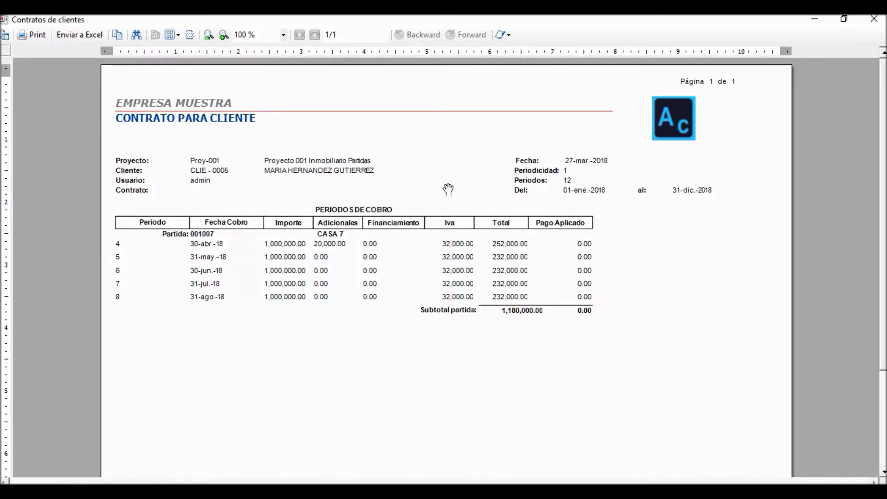
left_click_drag(469, 323, 568, 252)
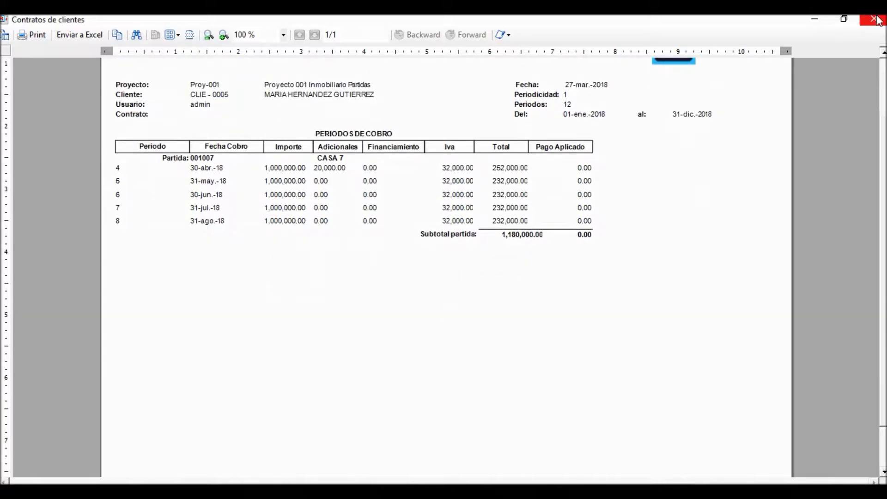
left_click(874, 18)
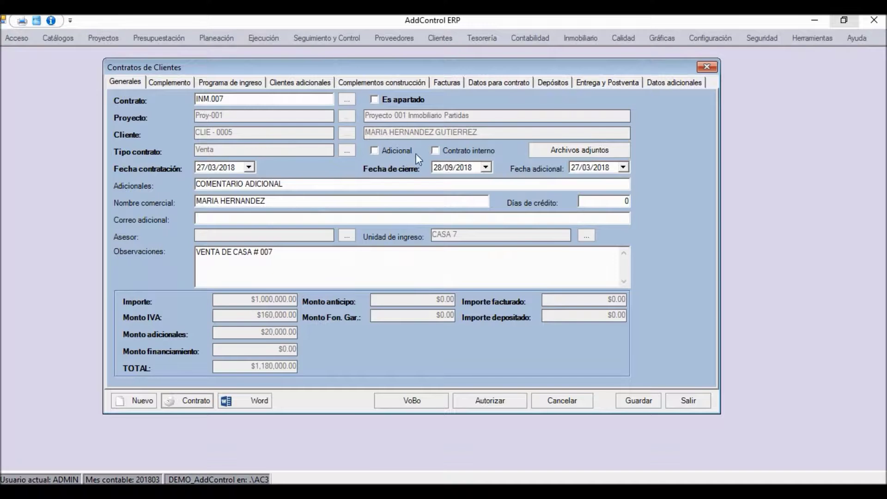
Show the Programa de ingreso schedule and inspect period 4 ($252,000.00) and period 5 ($232,000.00)
left_click(235, 83)
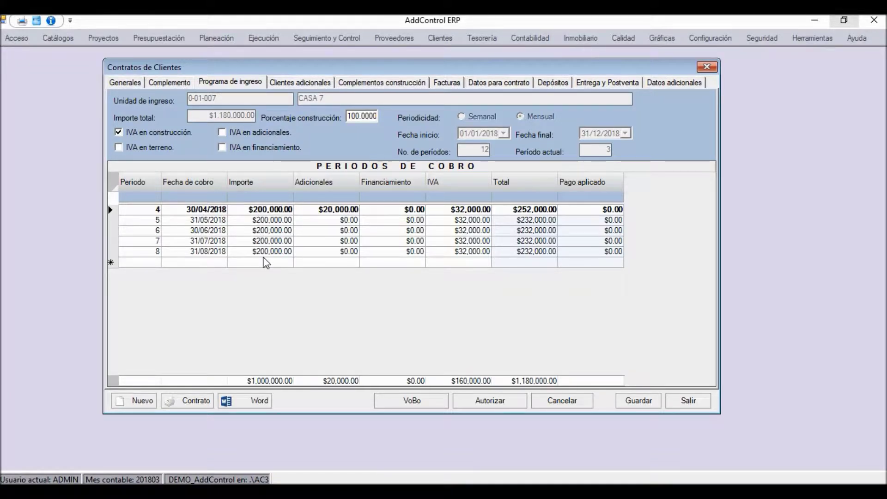
left_click(265, 211)
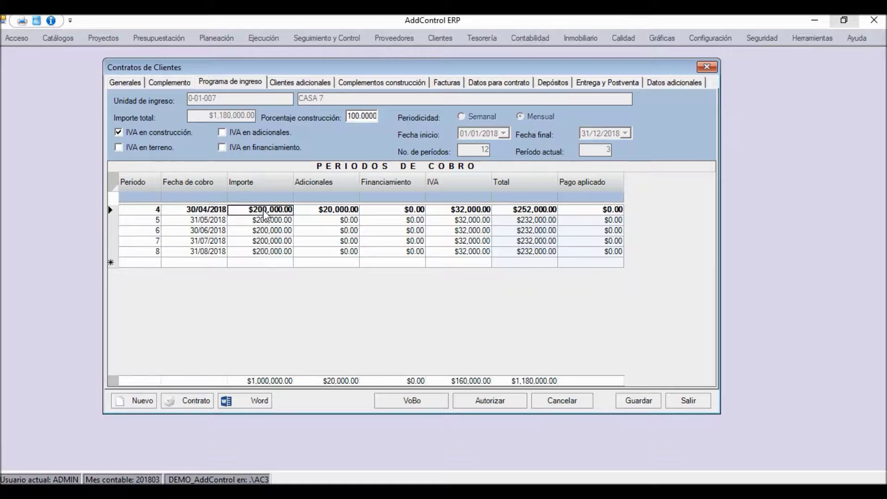
left_click(526, 221)
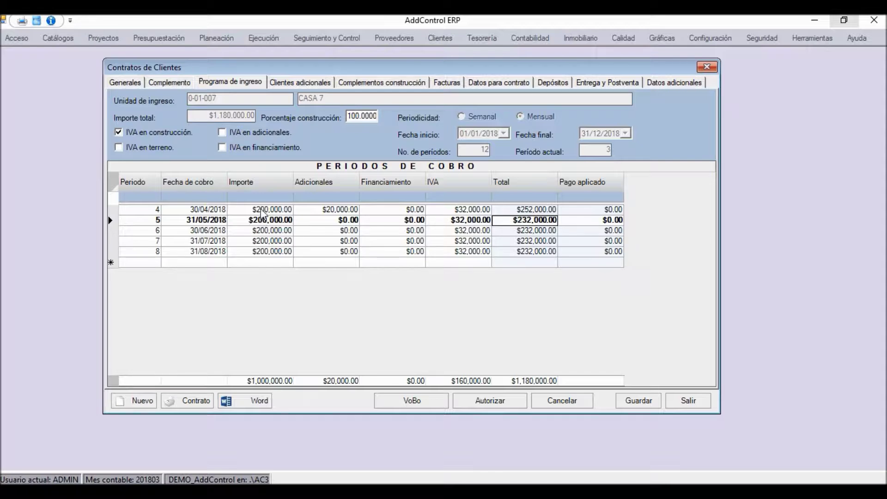
left_click(264, 210)
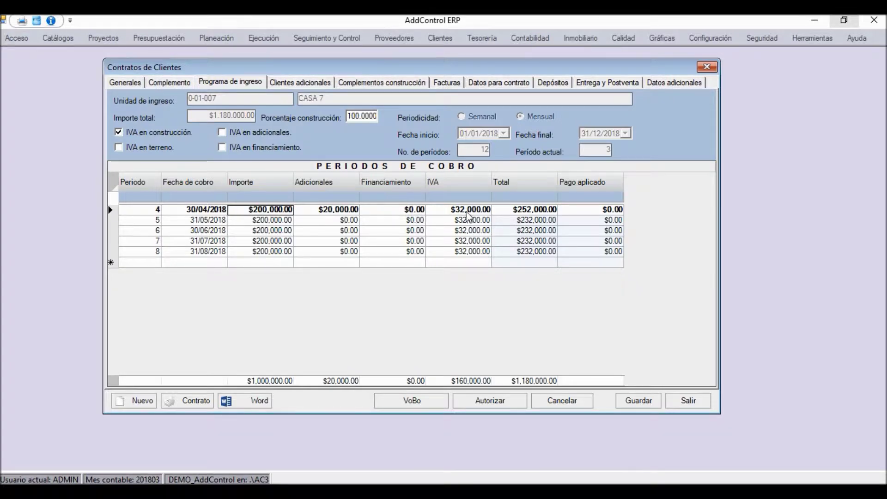
left_click(514, 212)
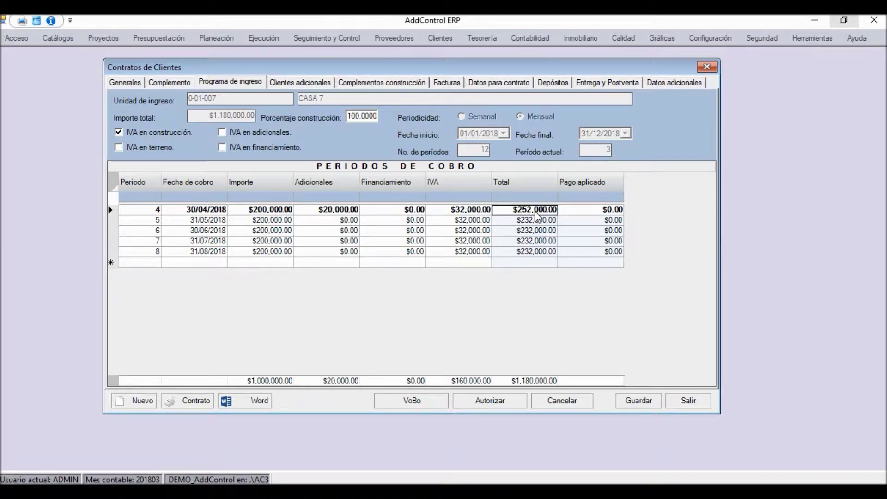
left_click(529, 221)
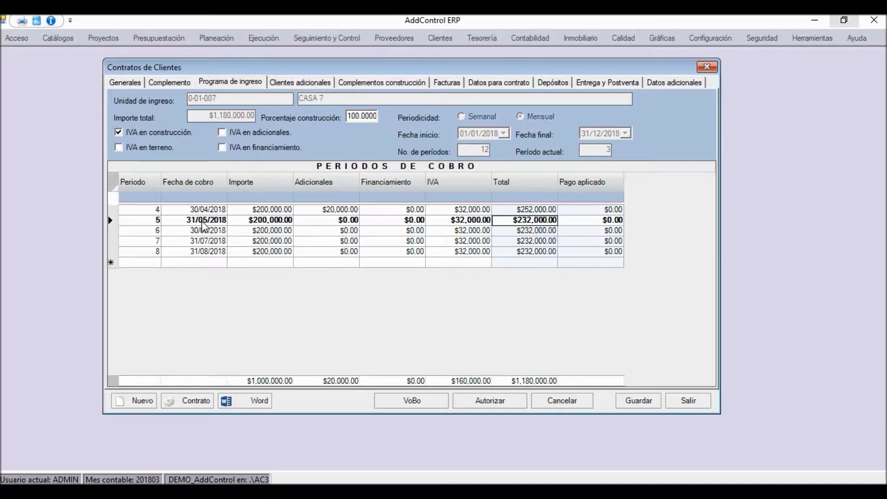
In period 5's breakdown, set the first payment to 14/05/2018, $100,000, note 'PRIMER PAGO DE LA MENSUALIDAD'
double_click(511, 224)
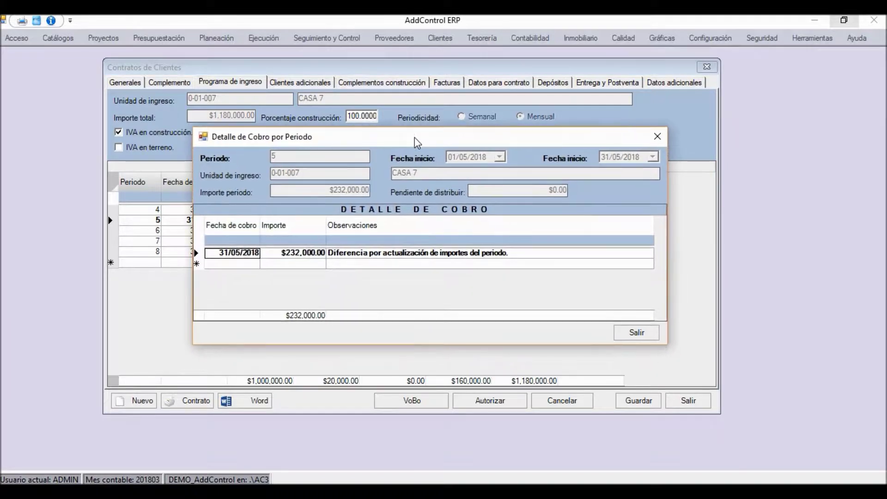
left_click(341, 265)
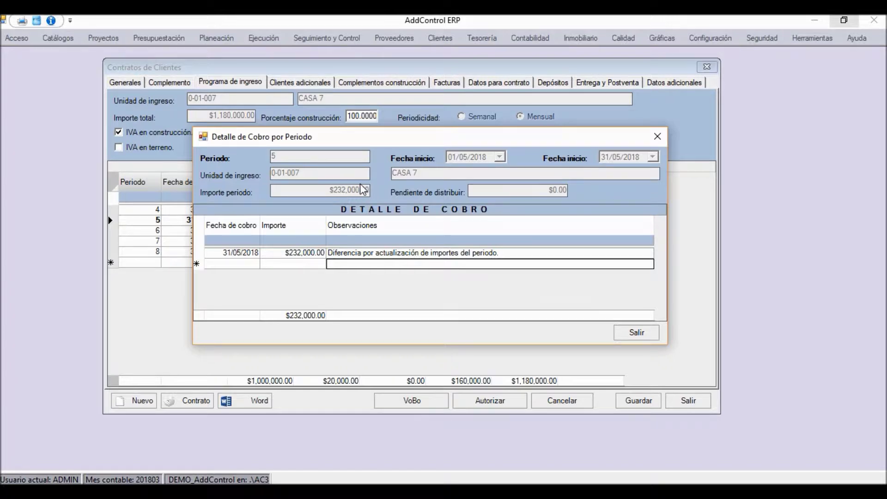
left_click(236, 257)
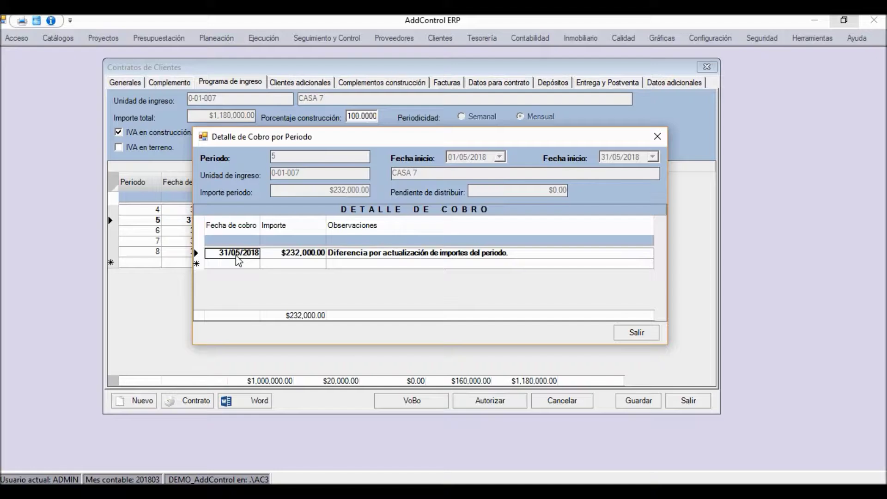
left_click(238, 254)
left_click(253, 255)
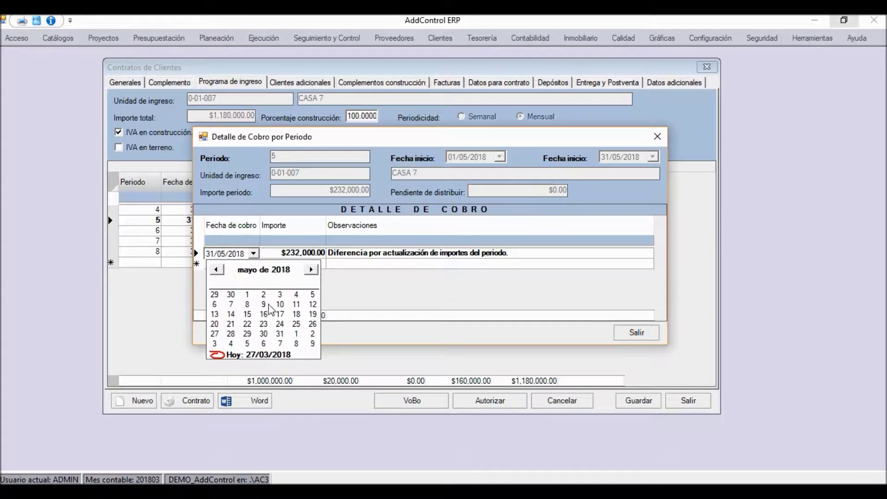
left_click(232, 318)
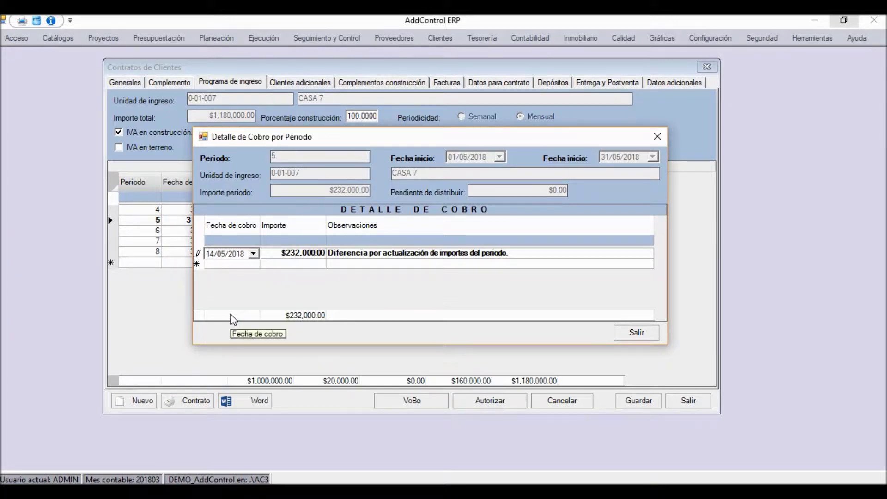
key("Tab")
type("100")
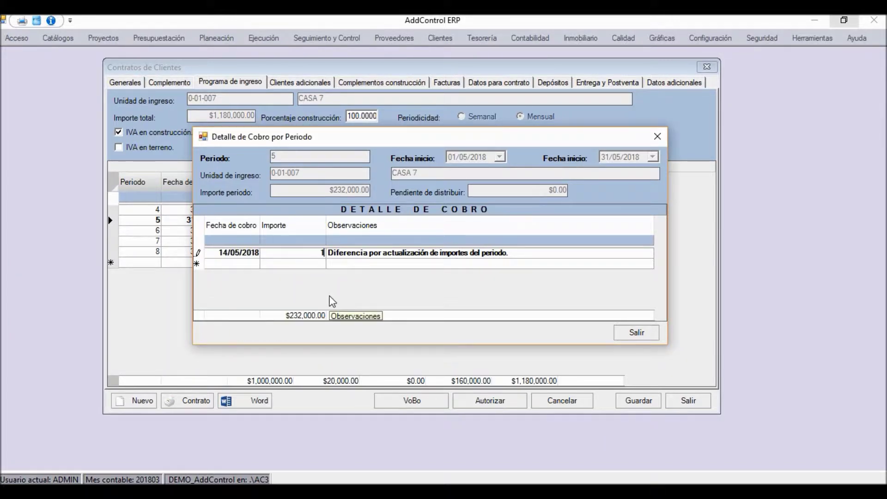
key("Tab")
key("shift+Tab")
type("100,")
type("0000")
key("Tab")
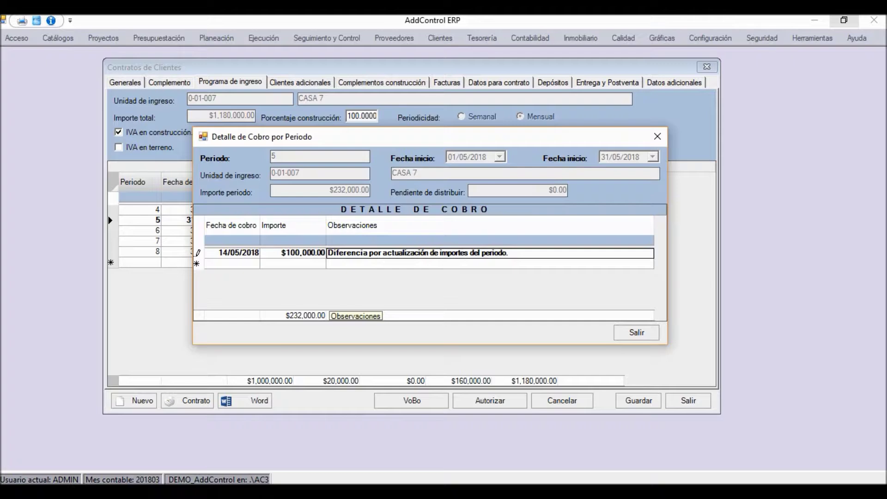
type("PRIMER ")
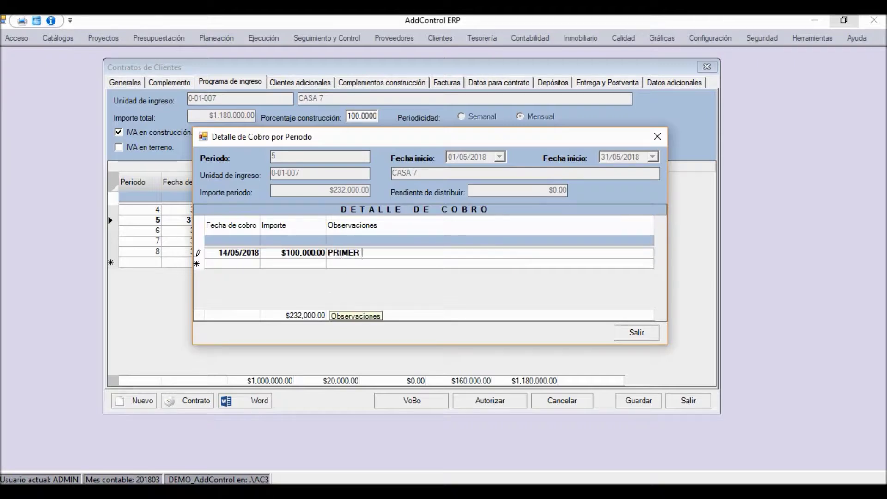
type("PAGO DE LA MEN")
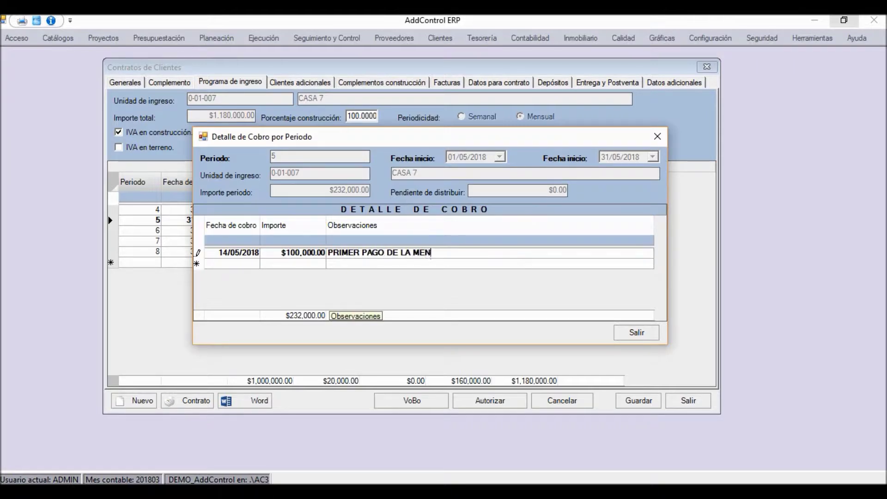
type("SUALIDAD")
key("Tab")
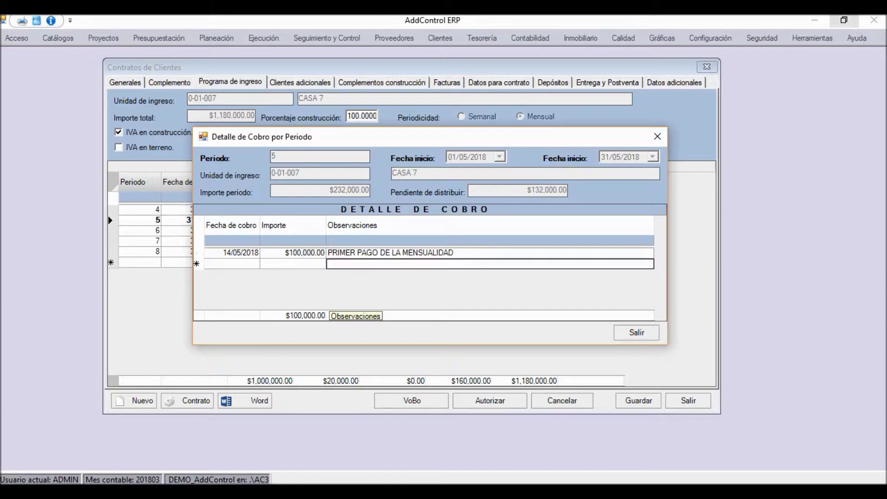
Add a second payment of $100,000 on 21/05/2018 with note 'SEGUNDO PAGO'
key("shift+Tab")
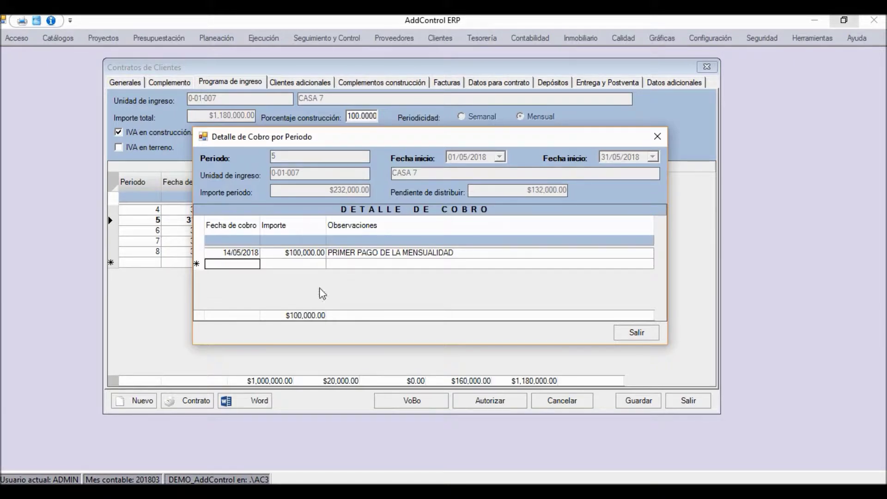
left_click(239, 265)
left_click(254, 265)
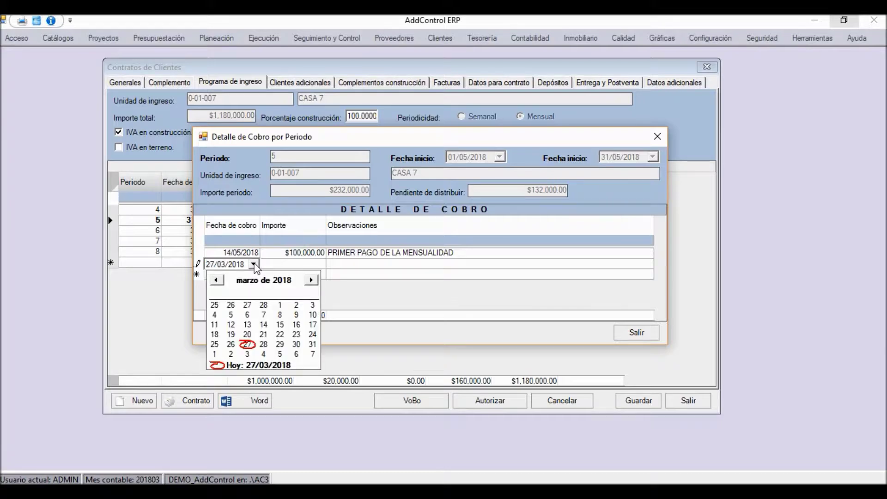
left_click(312, 281)
left_click(312, 280)
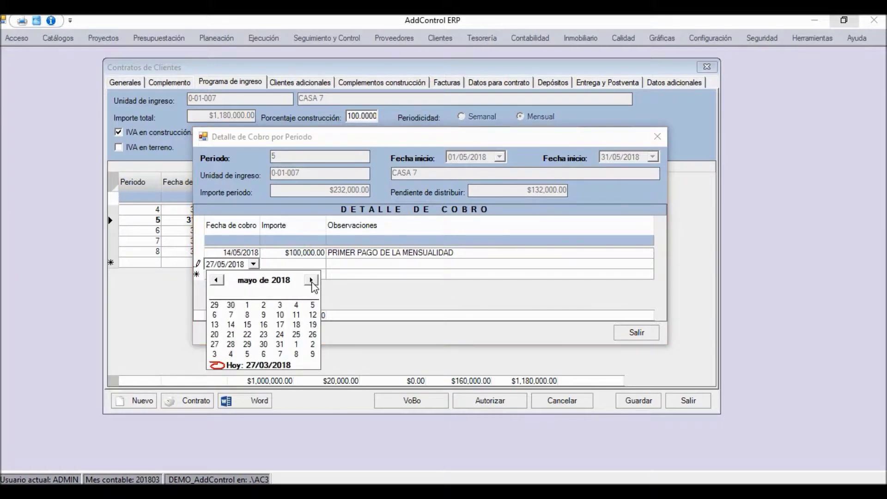
left_click(231, 335)
left_click(308, 266)
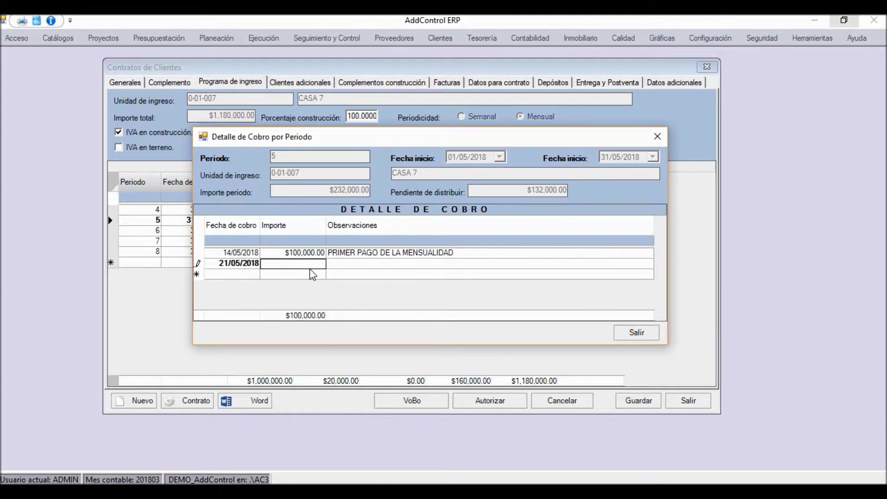
type("100000")
key("Tab")
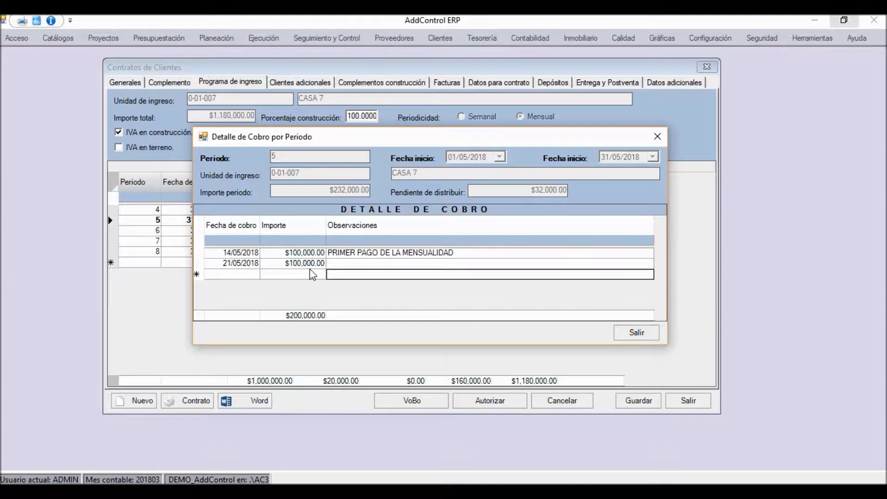
type("SEHU")
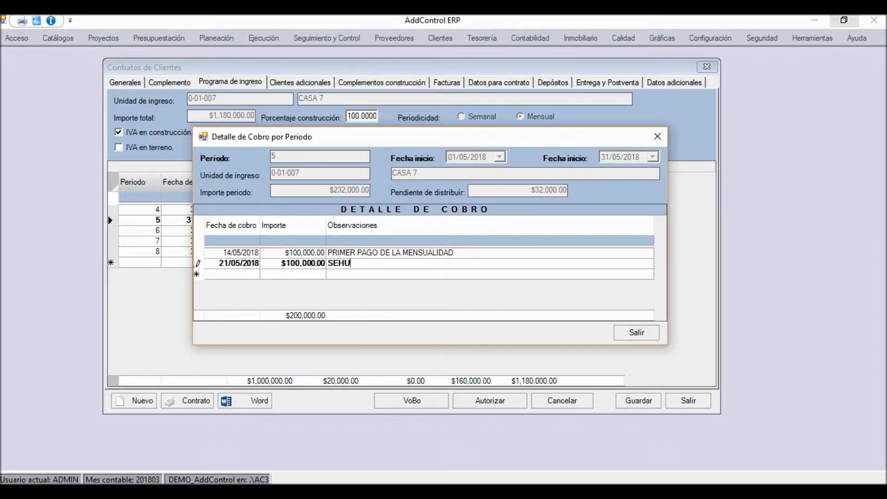
type("NGUNDO PAGO")
key("Return")
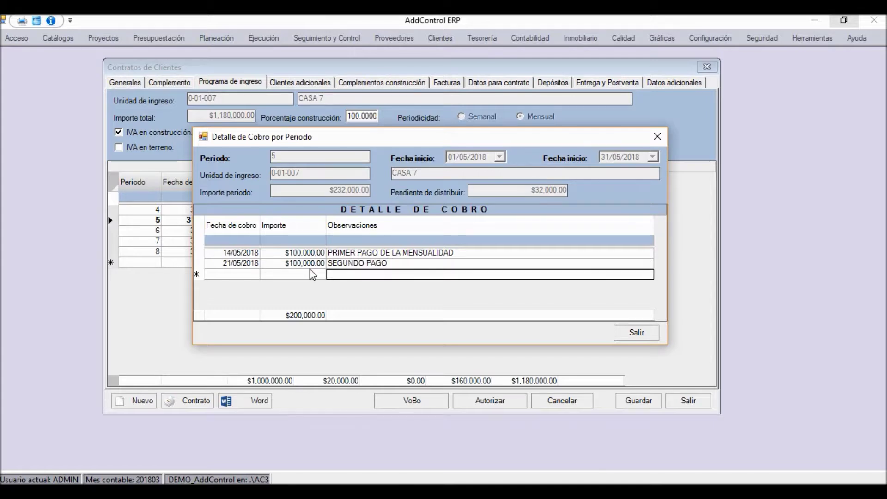
Add the final $32,000 payment on 31/05/2018 noted 'FINIQUITO MENSUALIDAD', then reposition the detail window
left_click(252, 274)
left_click(248, 275)
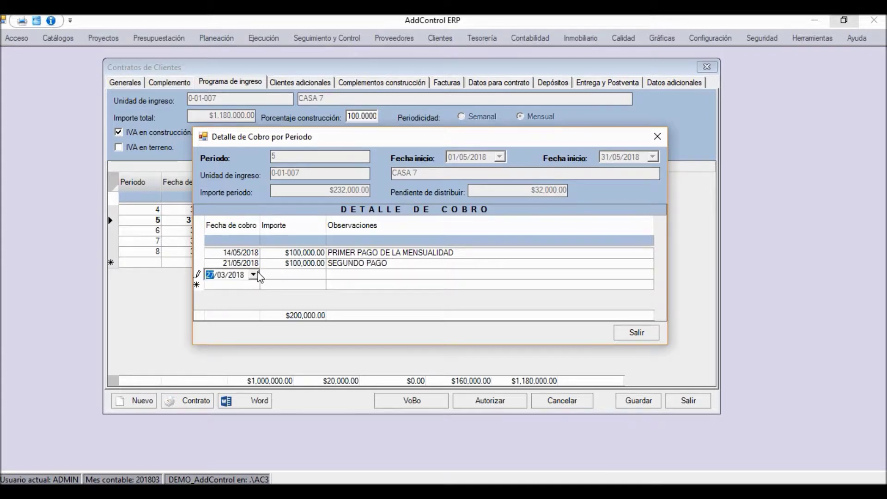
left_click(254, 275)
left_click(310, 291)
left_click(311, 291)
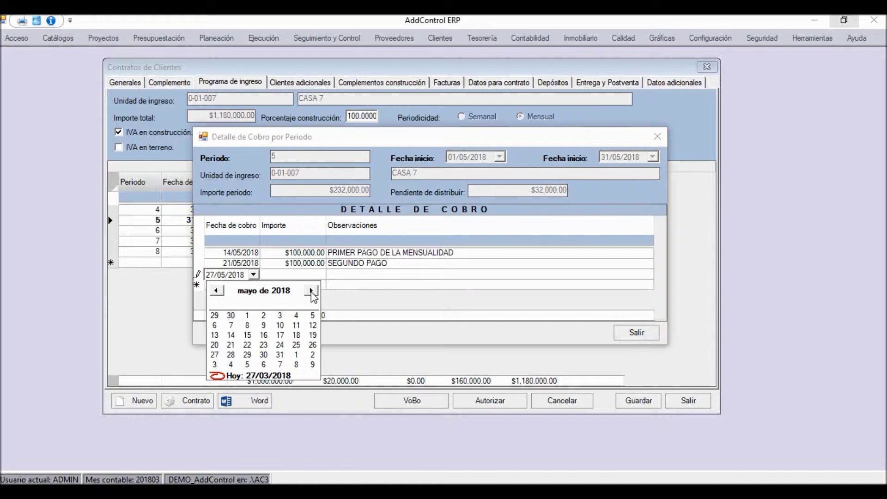
left_click(280, 354)
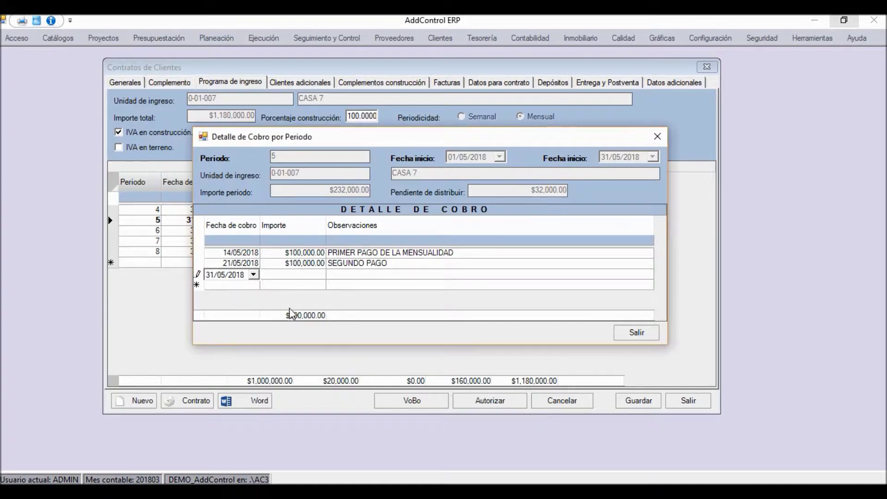
left_click(290, 278)
type("32000")
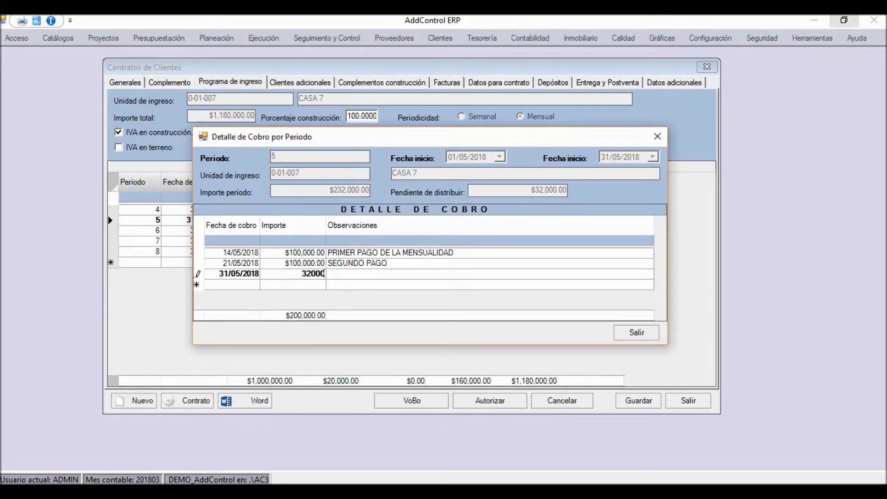
key("Tab")
type("FIN")
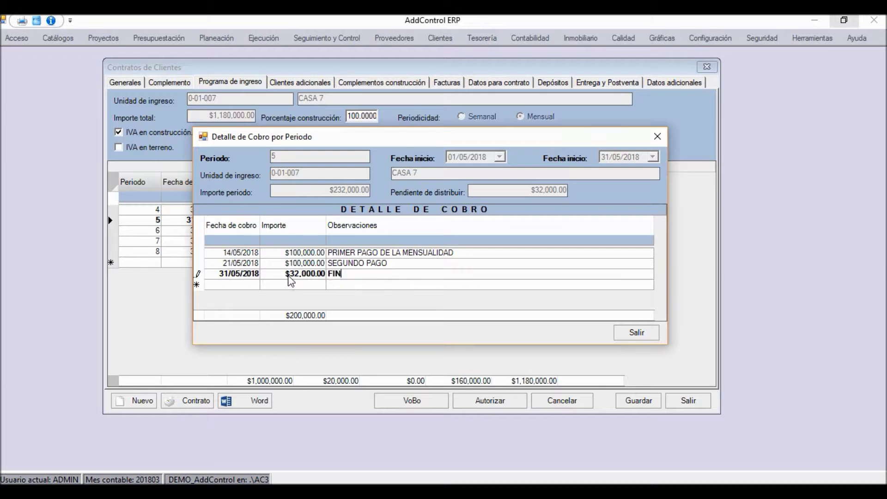
type("IQUITO MENSUALIDAD")
key("Return")
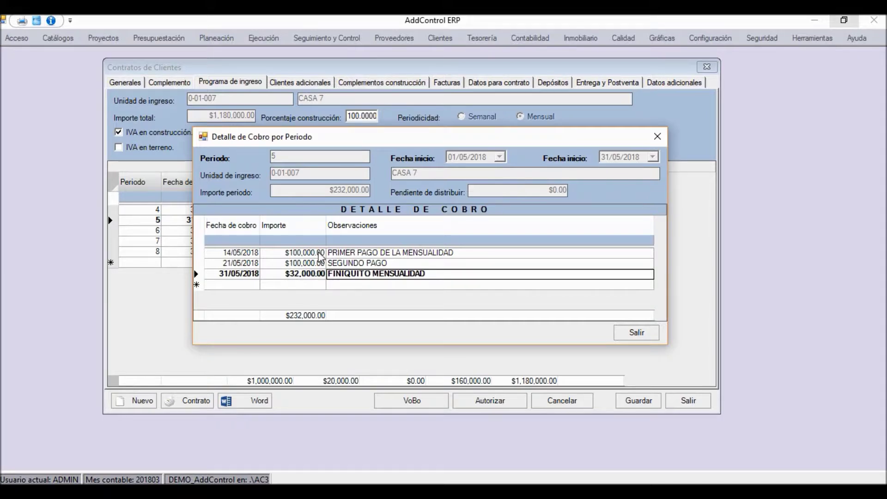
left_click_drag(303, 138, 285, 143)
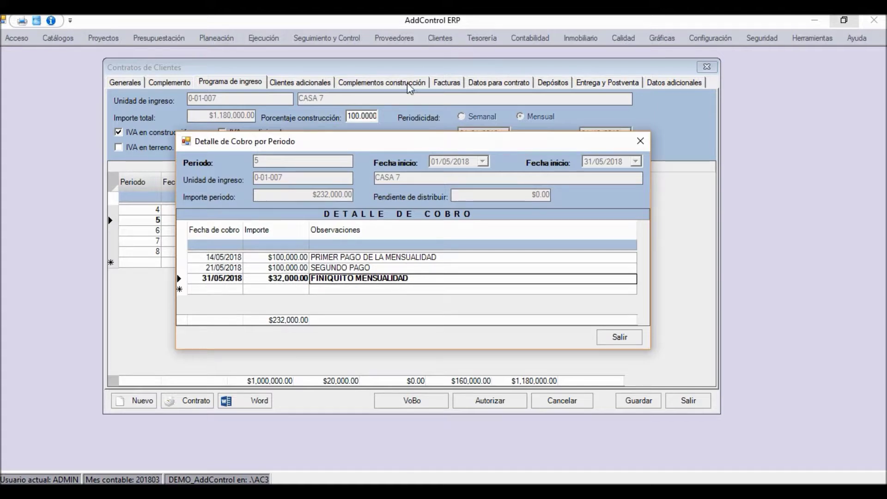
left_click_drag(363, 143, 411, 158)
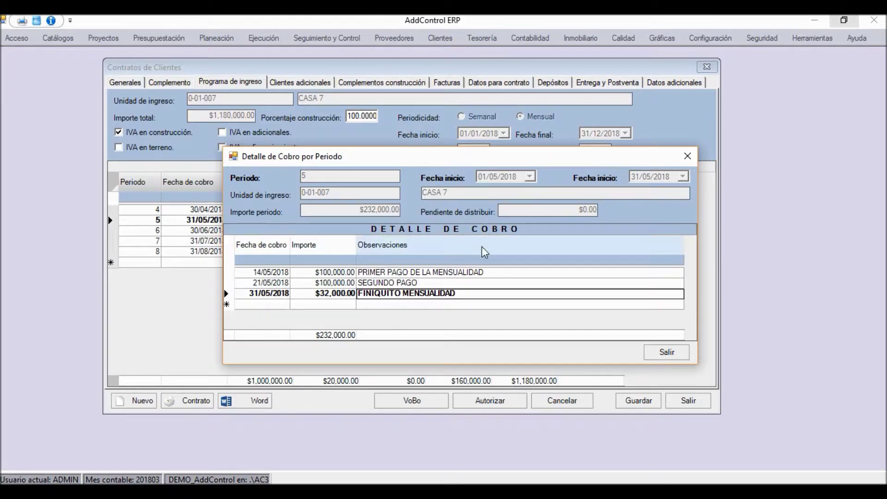
left_click_drag(361, 156, 408, 128)
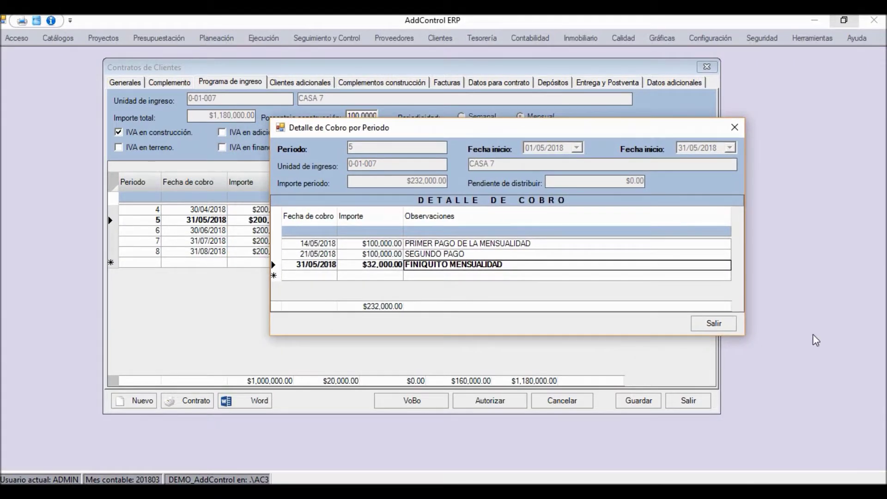
Close the payment breakdown and save contract INM.007, confirming the save
left_click(712, 326)
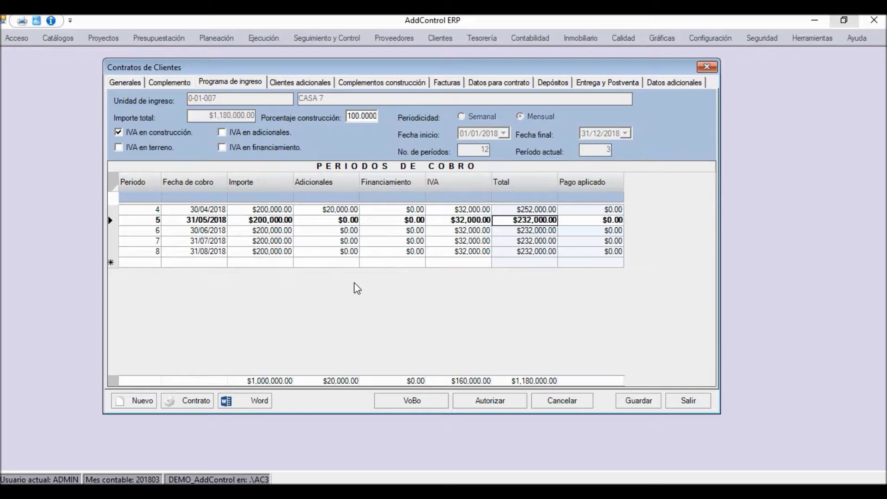
left_click(638, 401)
left_click(442, 304)
left_click(486, 301)
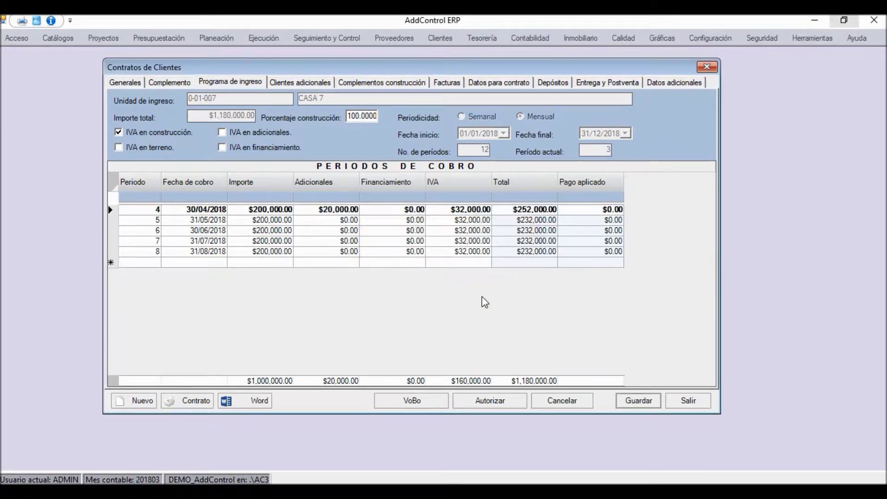
Recheck period 5's breakdown, look over periods 6 and 7, then return to the Generales tab
left_click(540, 221)
double_click(539, 222)
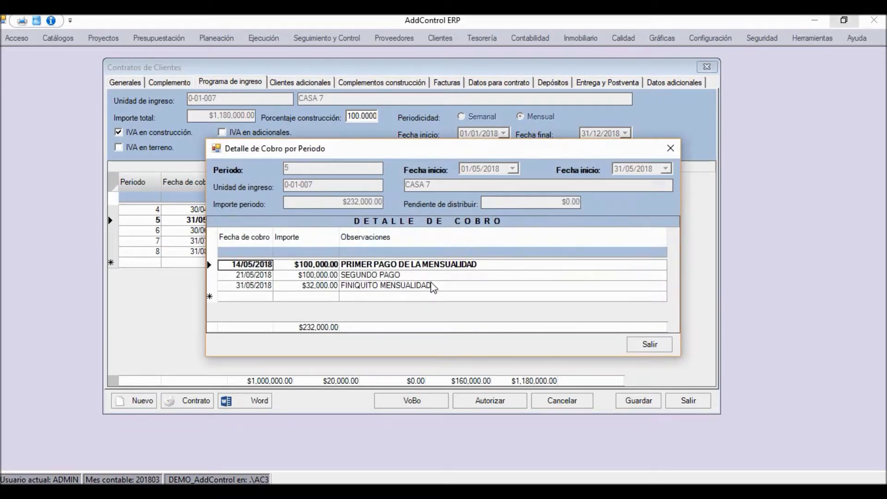
left_click(671, 148)
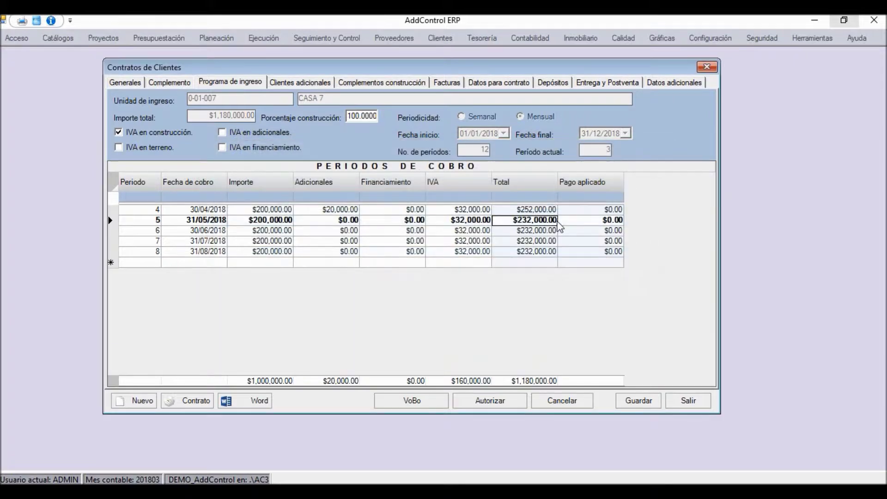
left_click(533, 233)
left_click(532, 241)
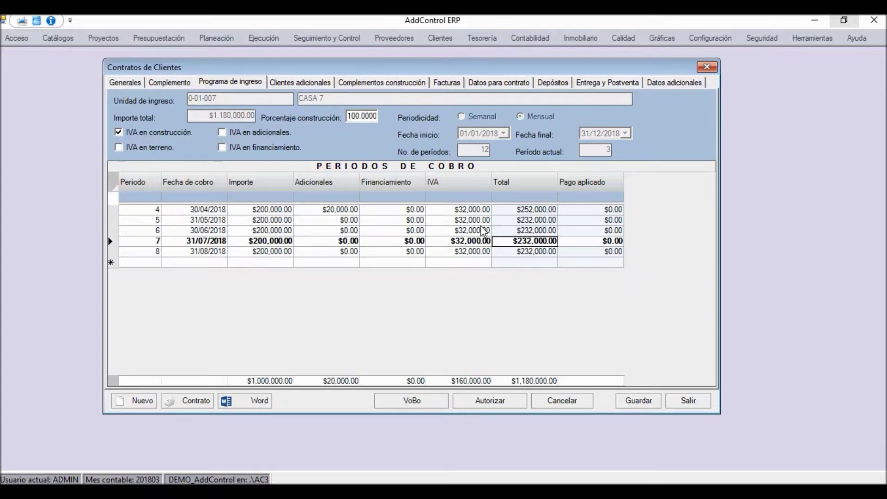
left_click(125, 83)
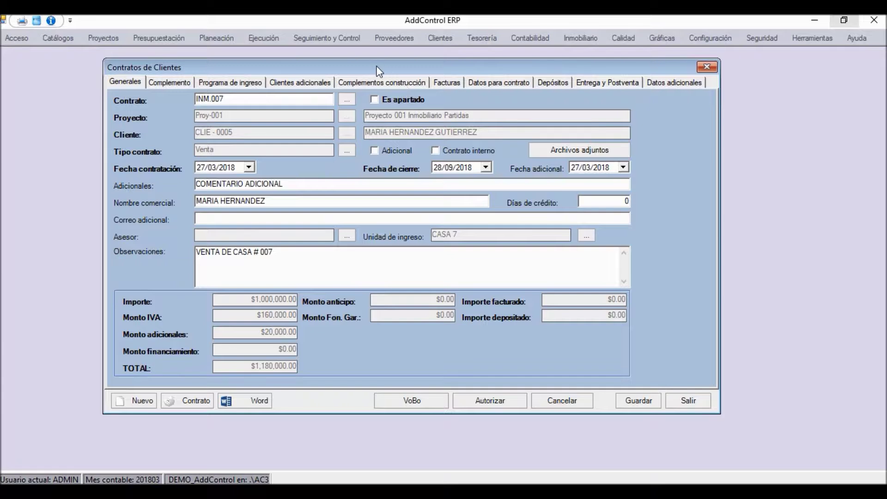
Open the Word template chooser for INM.007 on the Vinculación con Word folder
left_click_drag(378, 70, 394, 73)
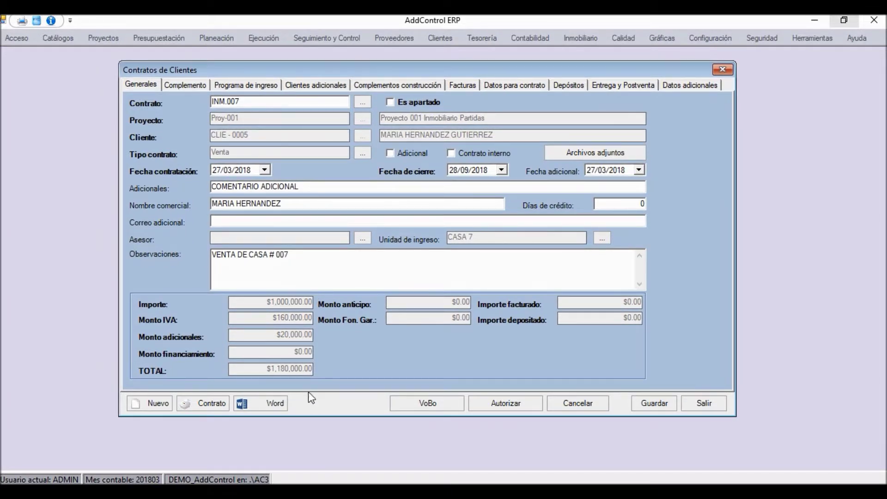
left_click(268, 406)
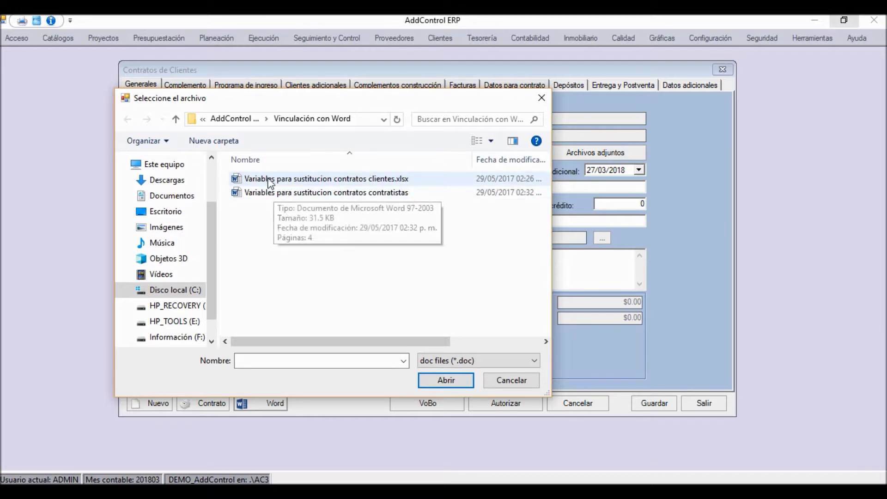
Move and enlarge the file chooser, cancel without picking a template, then show Configuración
left_click_drag(341, 99, 380, 252)
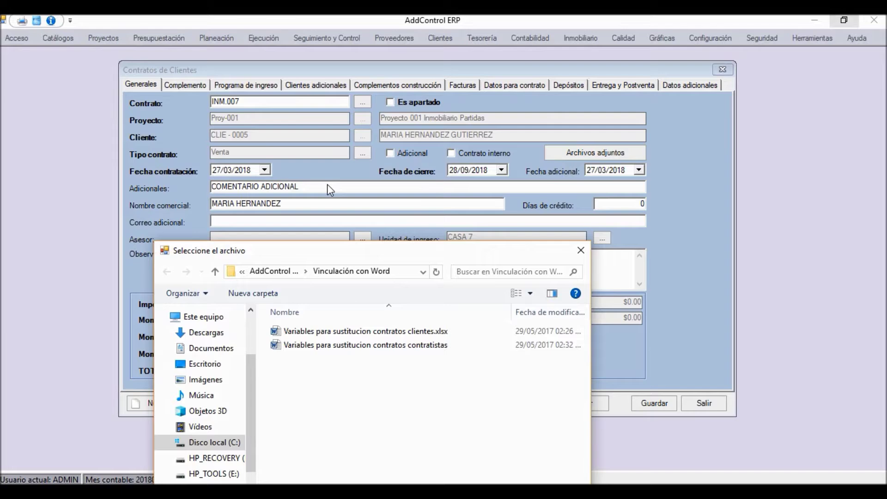
left_click_drag(398, 242, 353, 103)
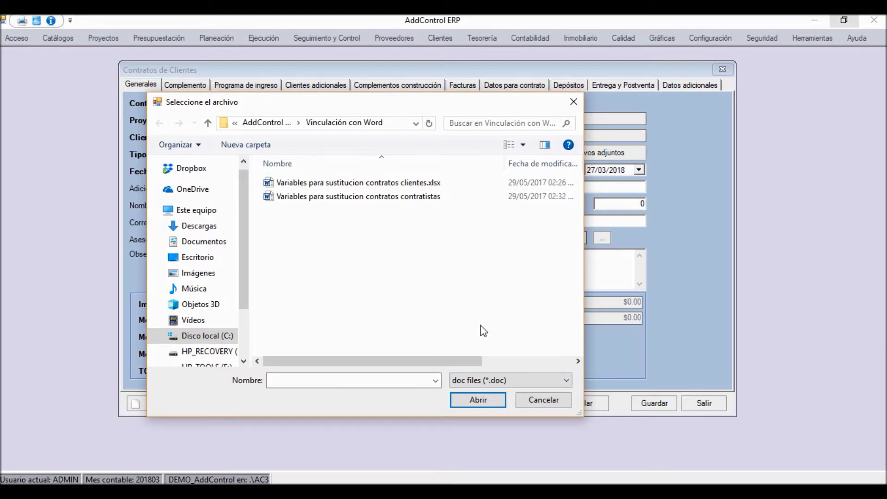
left_click(542, 396)
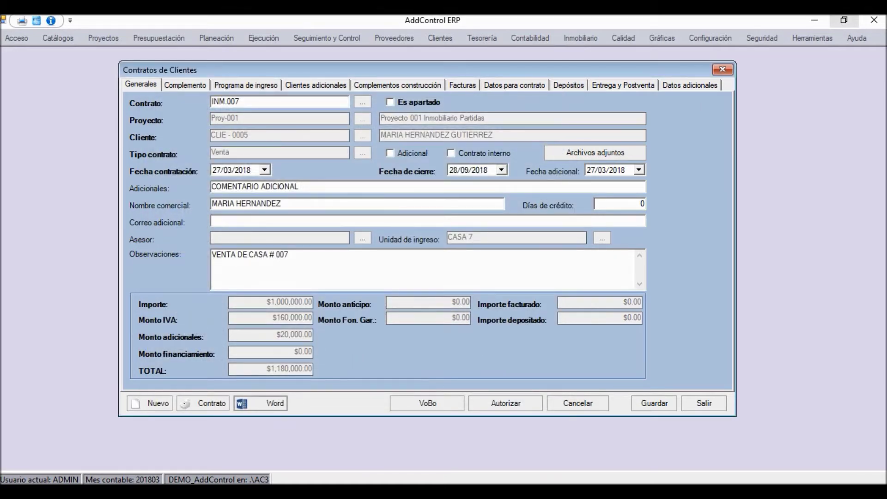
left_click(712, 39)
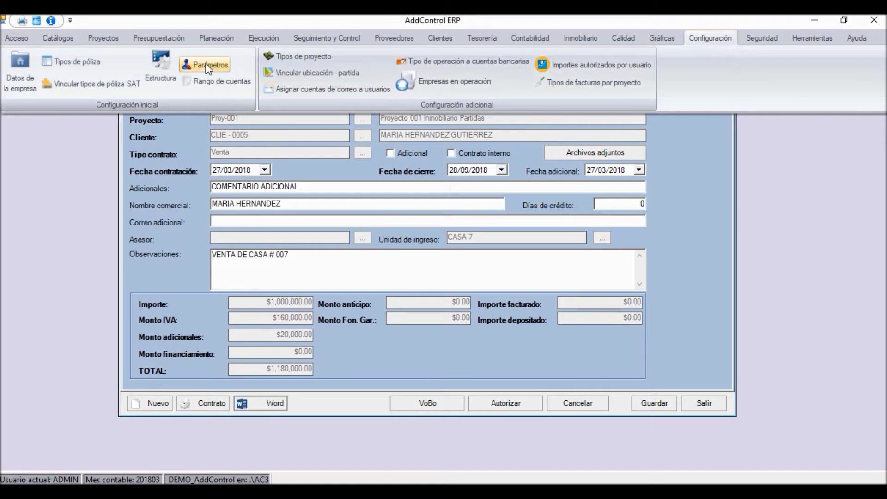
Close Configuración, authorize contract INM.007 with confirmation, and close the contract form
left_click(410, 356)
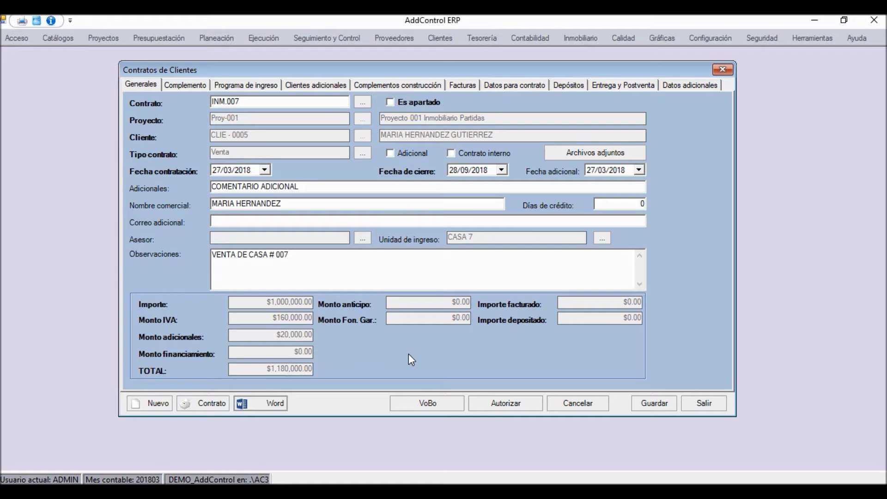
left_click(498, 404)
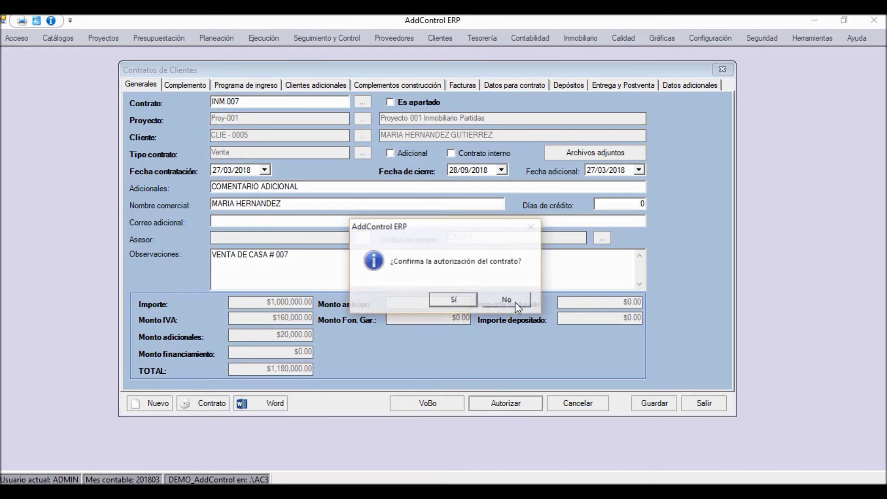
left_click(458, 301)
left_click(500, 301)
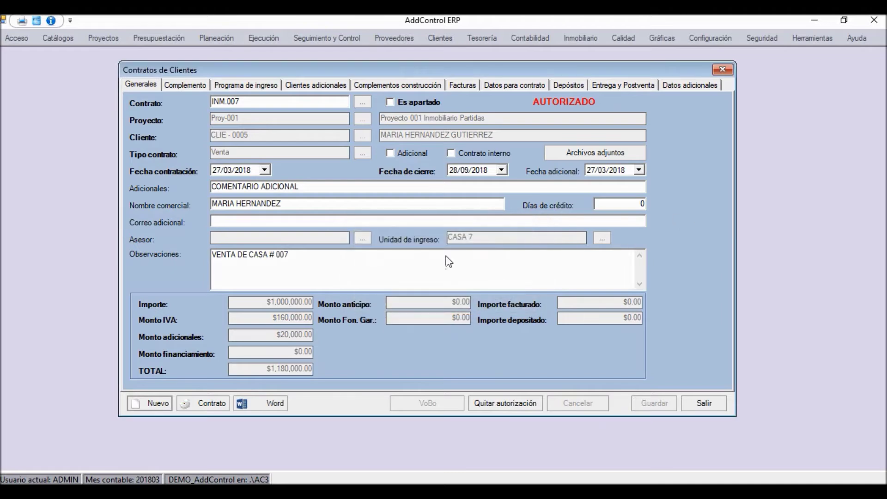
left_click(724, 70)
Open Clientes > Mantenimiento de contratos, apply to list all contracts, and browse the INM.005 row
left_click(437, 42)
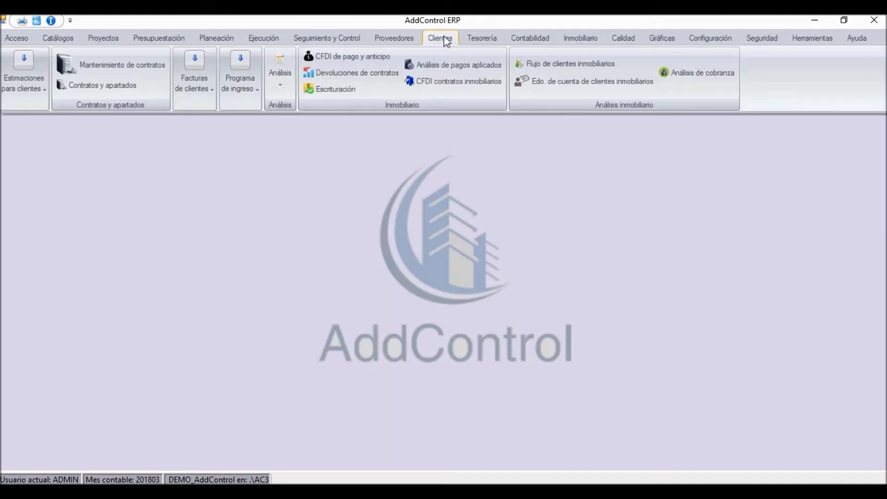
left_click(112, 69)
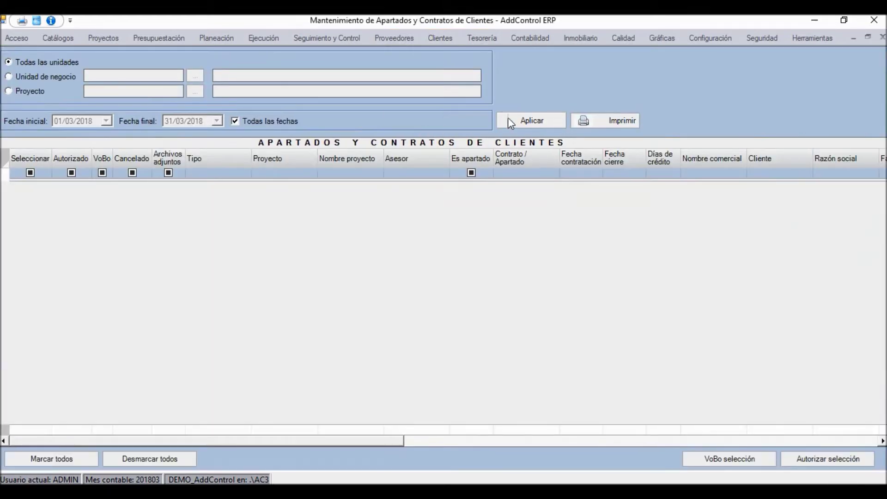
left_click(510, 121)
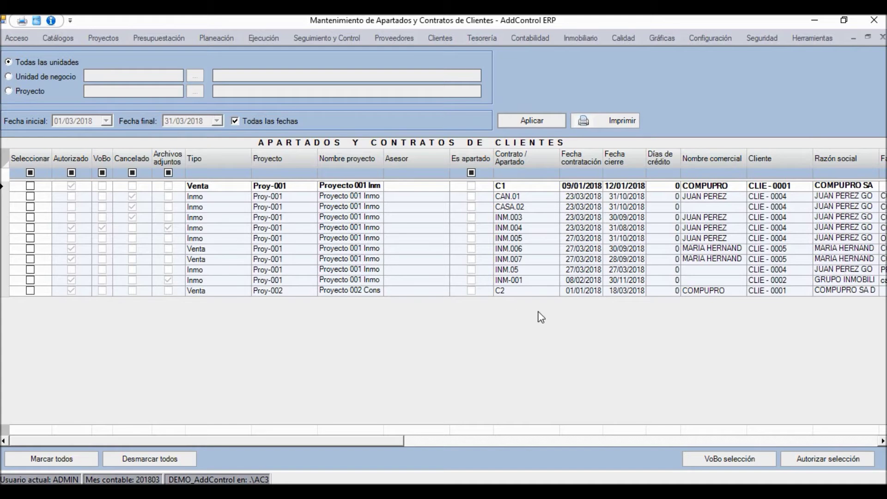
left_click(806, 239)
key("Tab")
key("Tab")
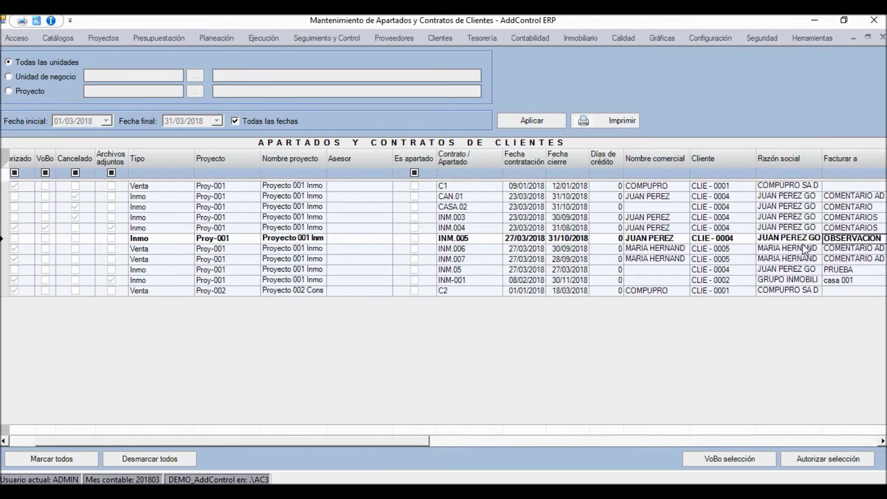
key("Right")
key("Left")
key("Left")
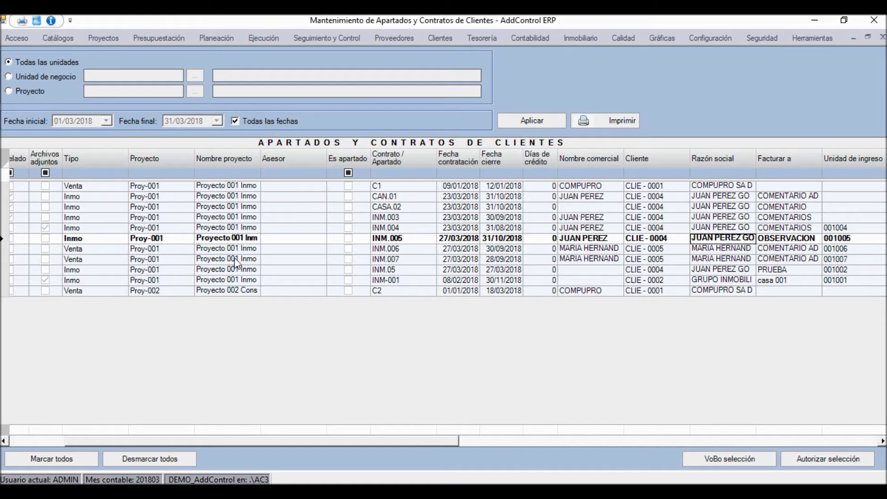
Inspect INM.007's row: date, commercial and business names, unit CASA 7, amount $1,000,000.00
left_click(390, 249)
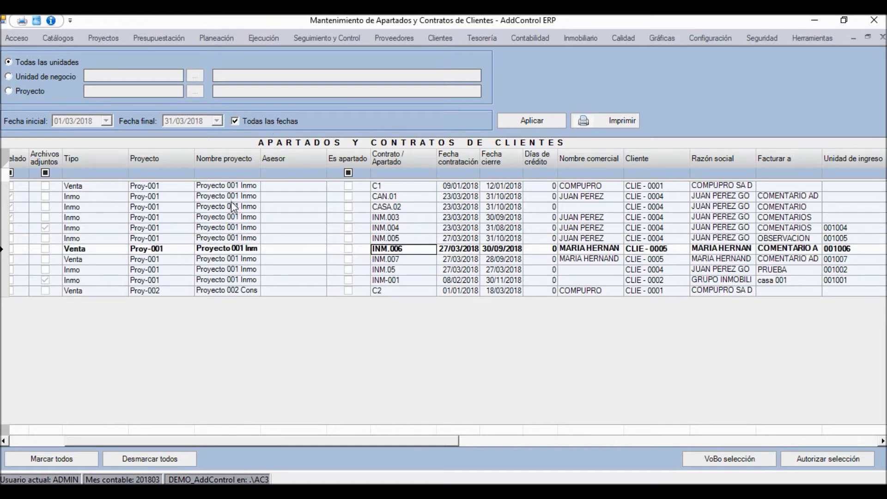
left_click(396, 259)
left_click(472, 260)
left_click(591, 259)
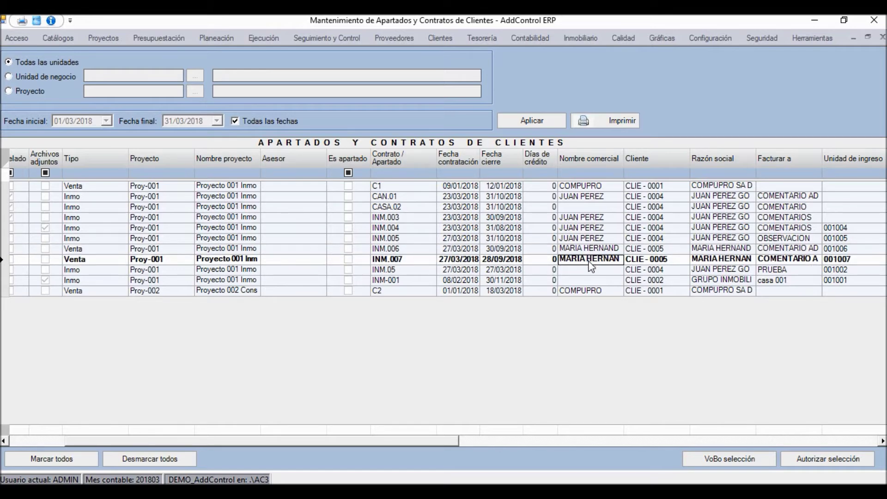
left_click(745, 263)
key("Right")
key("Right")
key("Right")
key("Right")
key("Right")
key("Right")
key("Right")
key("Right")
key("Right")
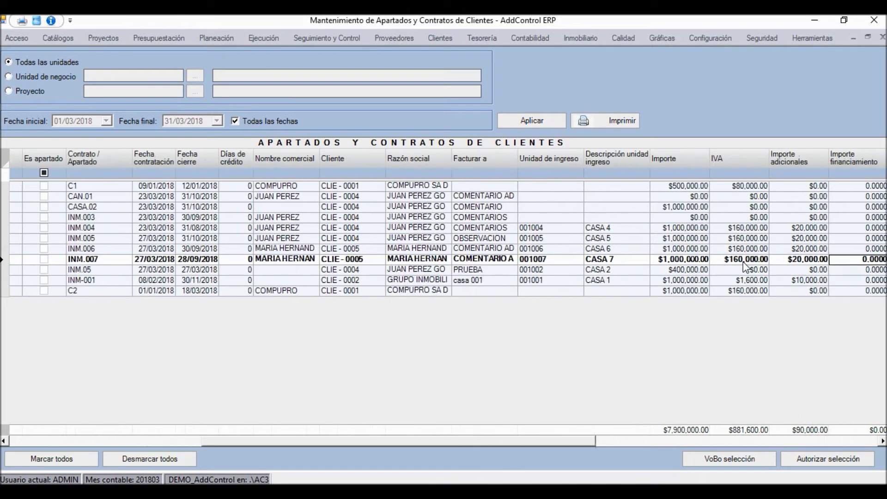
left_click(501, 263)
left_click(549, 261)
key("Right")
key("Right")
key("Right")
key("Right")
key("Right")
key("Right")
key("Right")
key("Right")
key("Right")
key("Right")
key("Right")
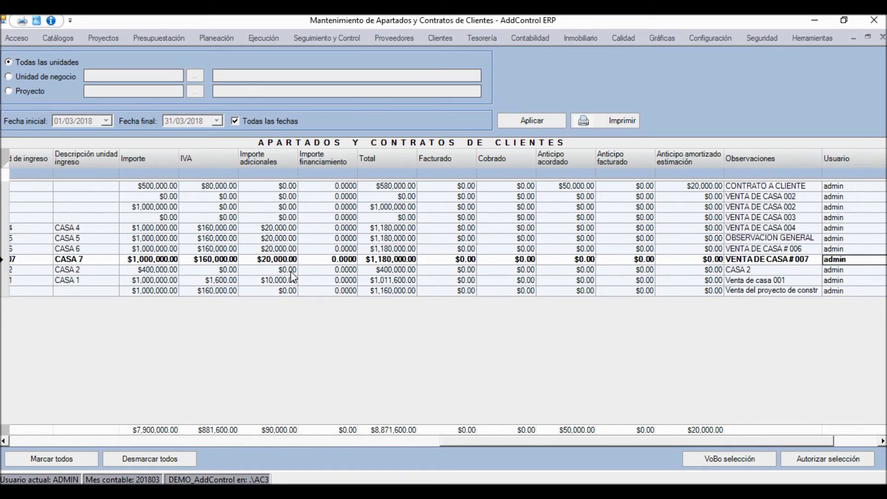
Check INM.007's $20,000.00 additional amount, observations and authorized status, then open its details
left_click(277, 262)
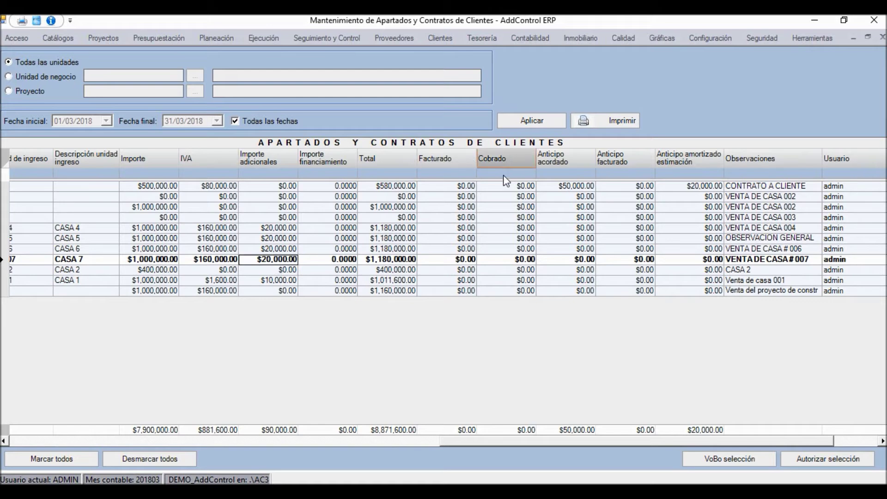
left_click(792, 264)
key("Right")
key("Right")
key("Right")
key("Right")
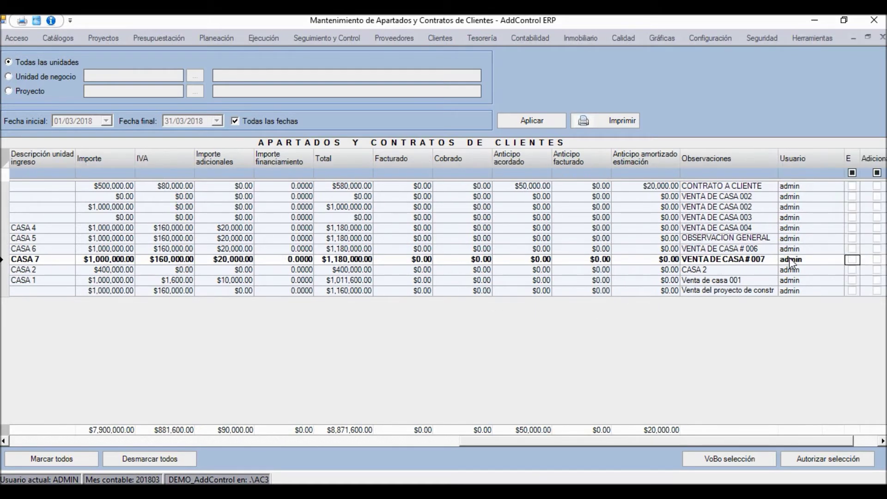
left_click(793, 263)
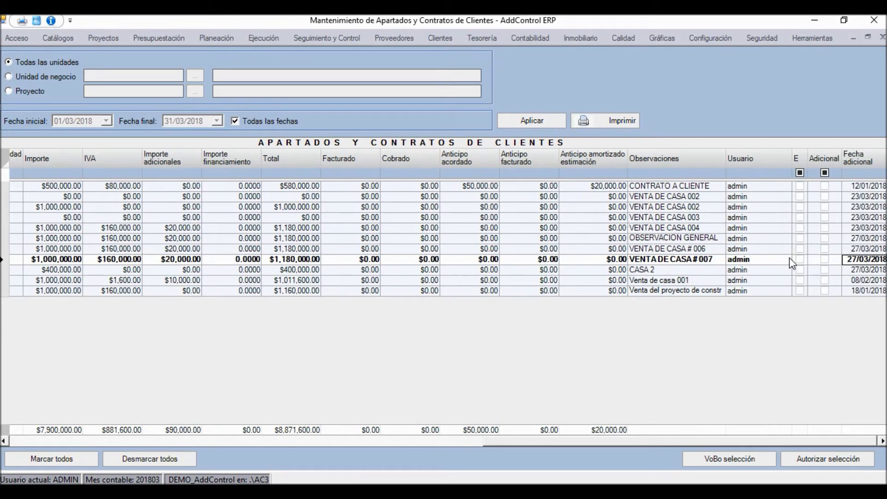
key("Left")
key("Left")
key("Left")
key("Left")
key("Left")
key("Left")
key("Left")
key("Left")
key("Left")
key("Left")
key("Left")
key("Left")
key("Left")
key("Left")
key("Left")
key("Left")
key("Left")
key("Left")
key("Left")
key("Left")
key("Left")
key("Left")
key("Left")
key("Left")
key("Left")
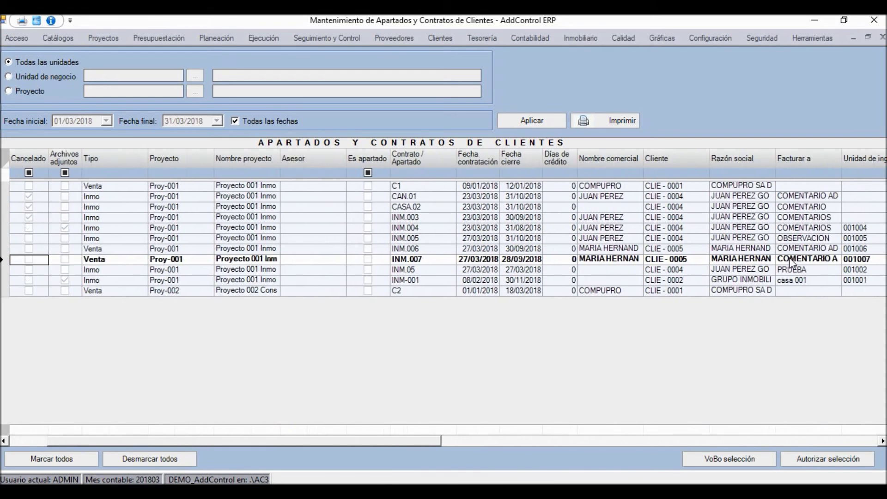
key("Right")
key("Right")
key("Right")
key("Right")
key("Right")
key("Left")
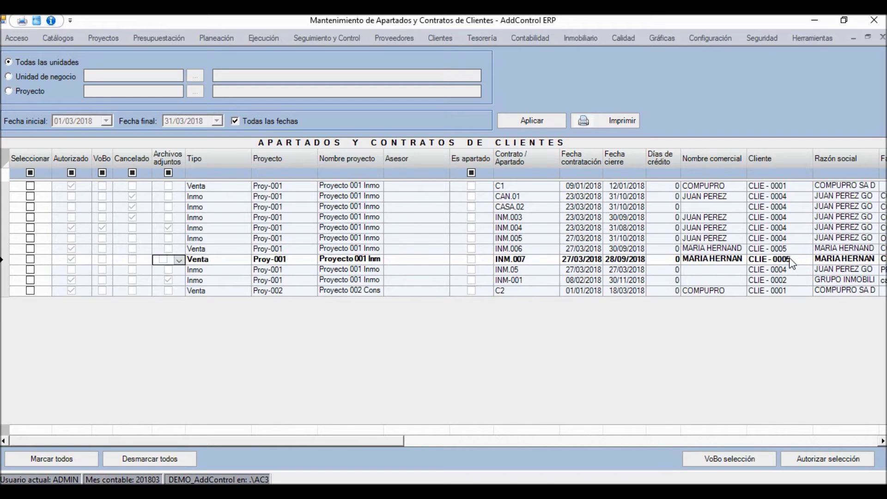
left_click(341, 263)
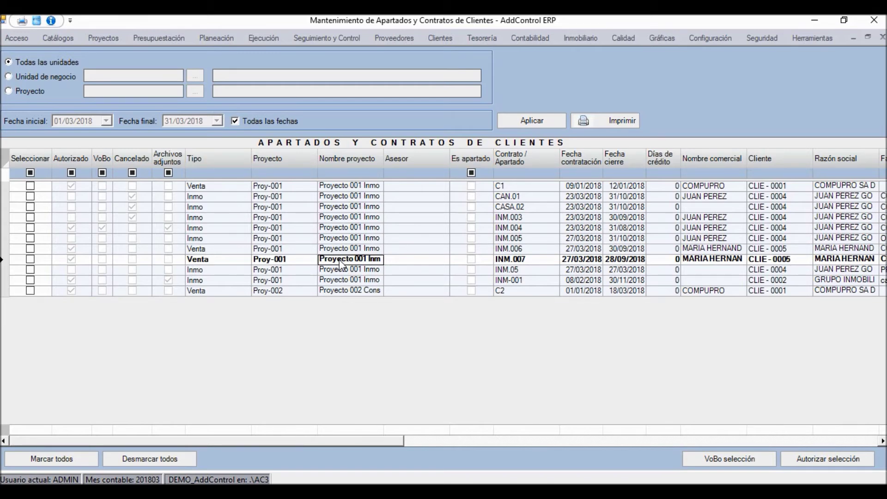
double_click(341, 262)
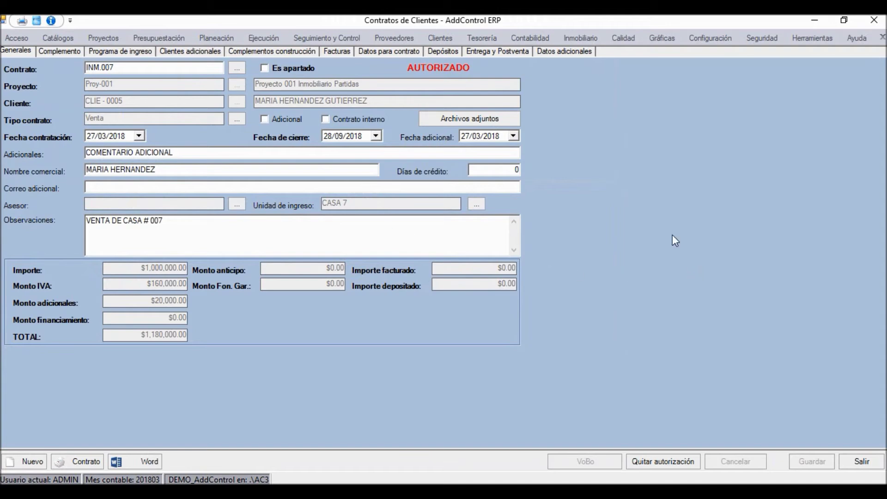